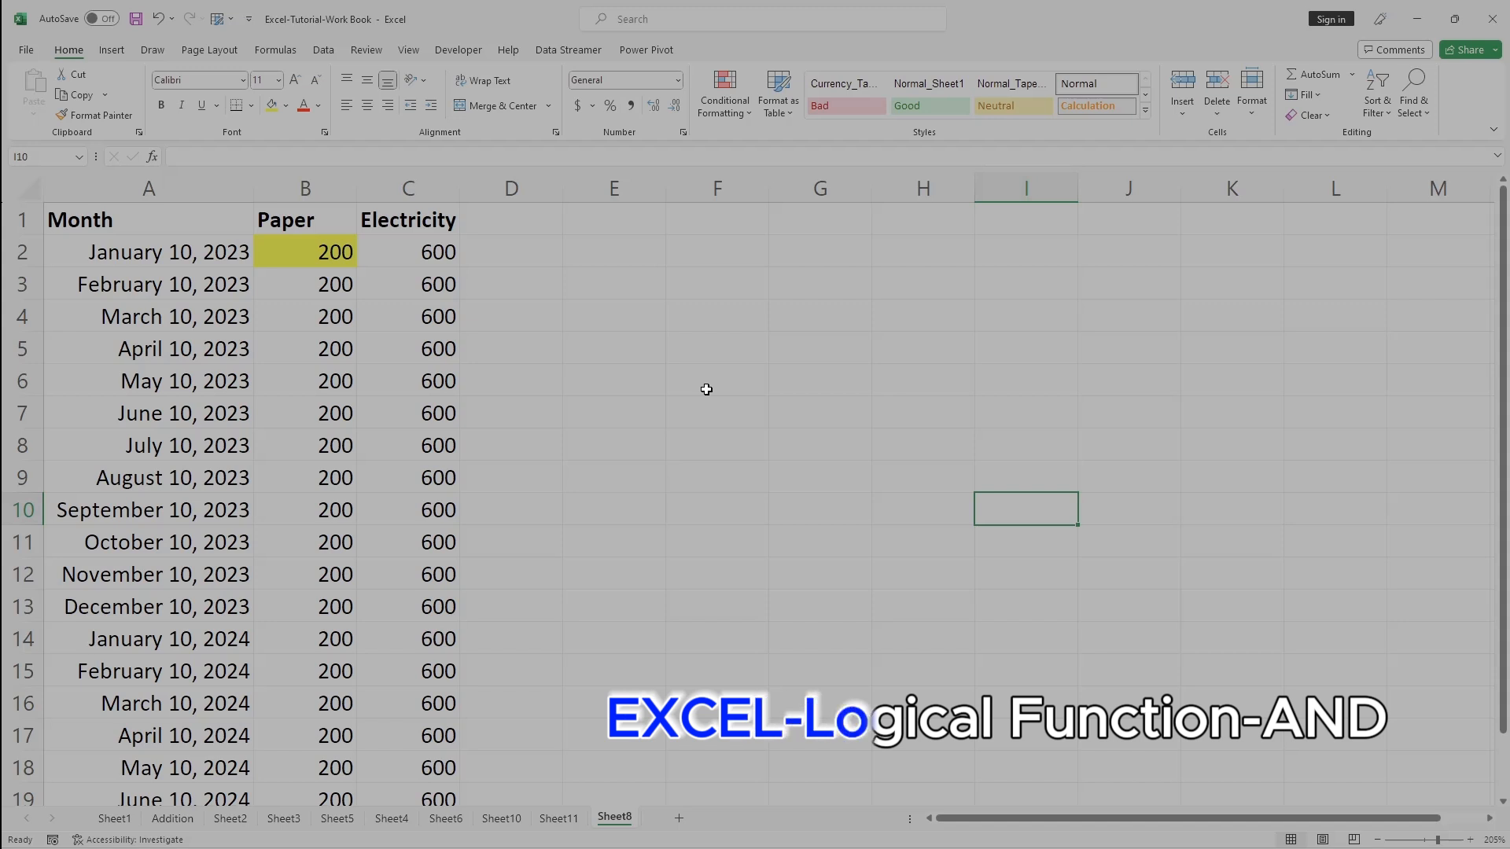
# - Enter the logical function names AND, OR, XOR and NOT in cells I2 to I5
pyautogui.doubleClick(1000, 251)
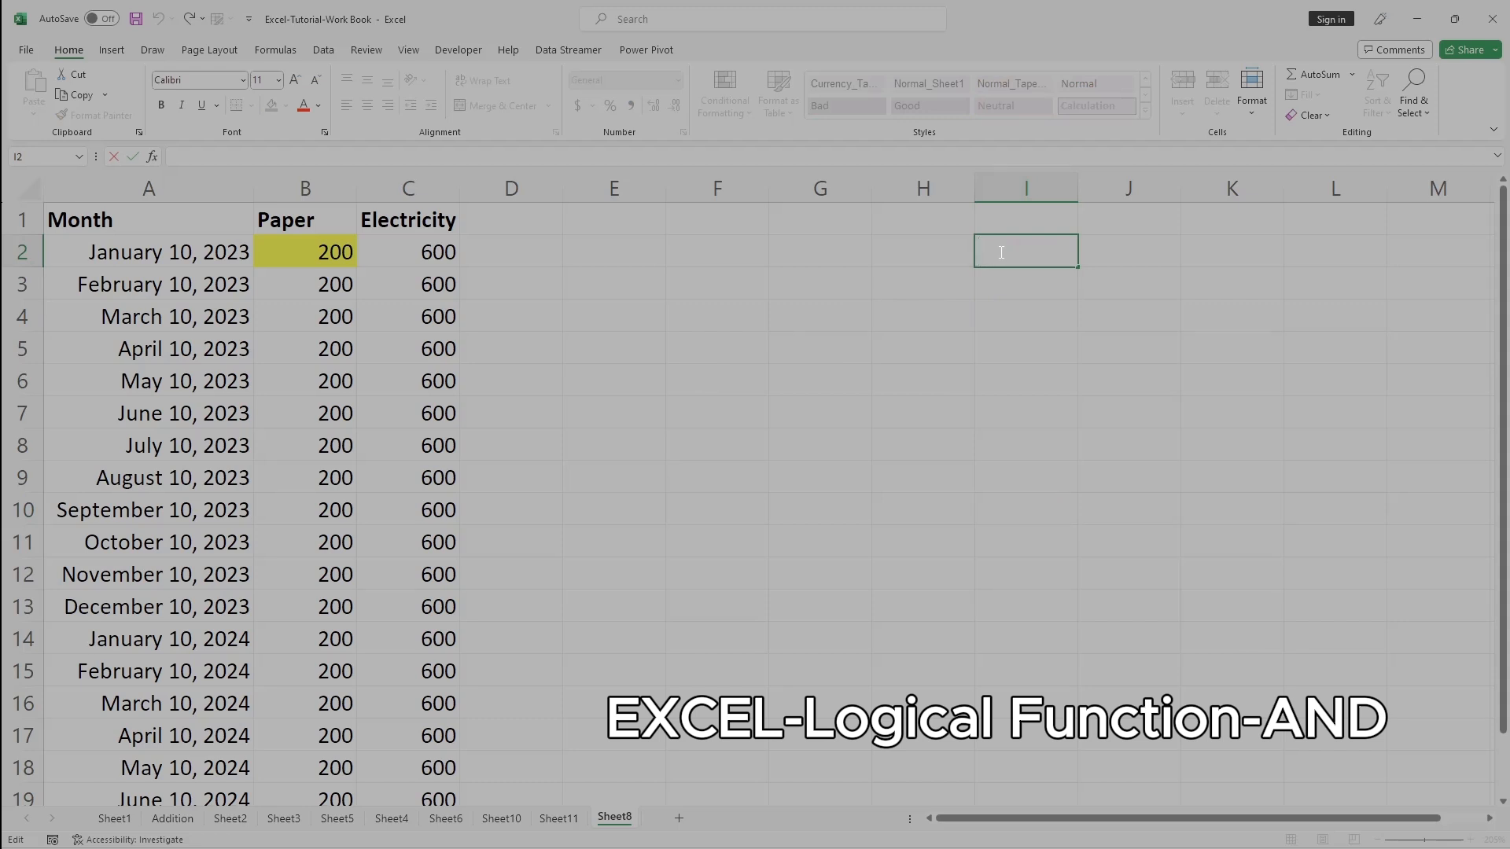
pyautogui.write('AND')
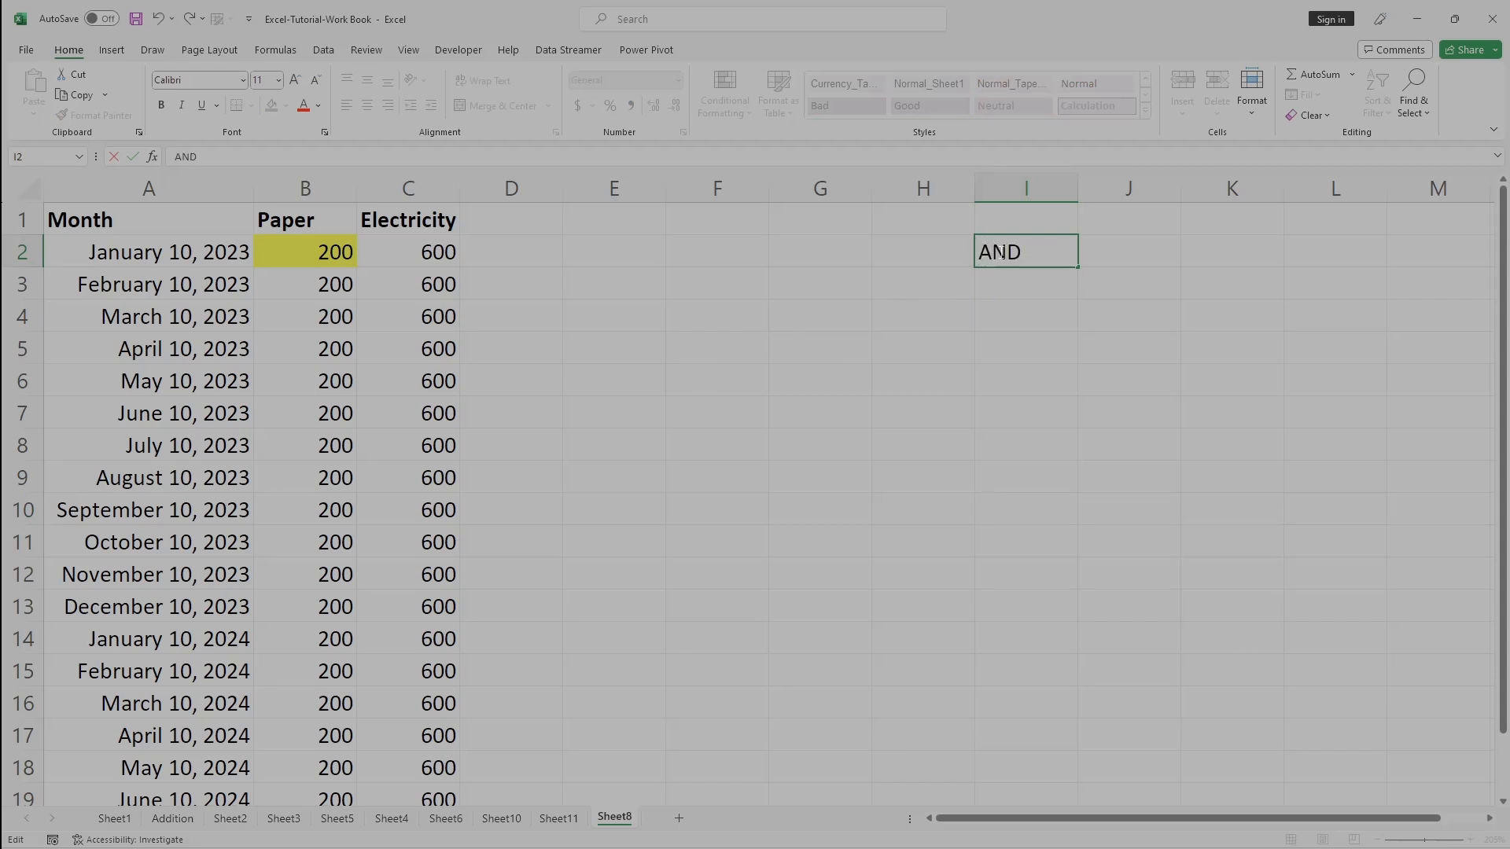
pyautogui.click(1038, 284)
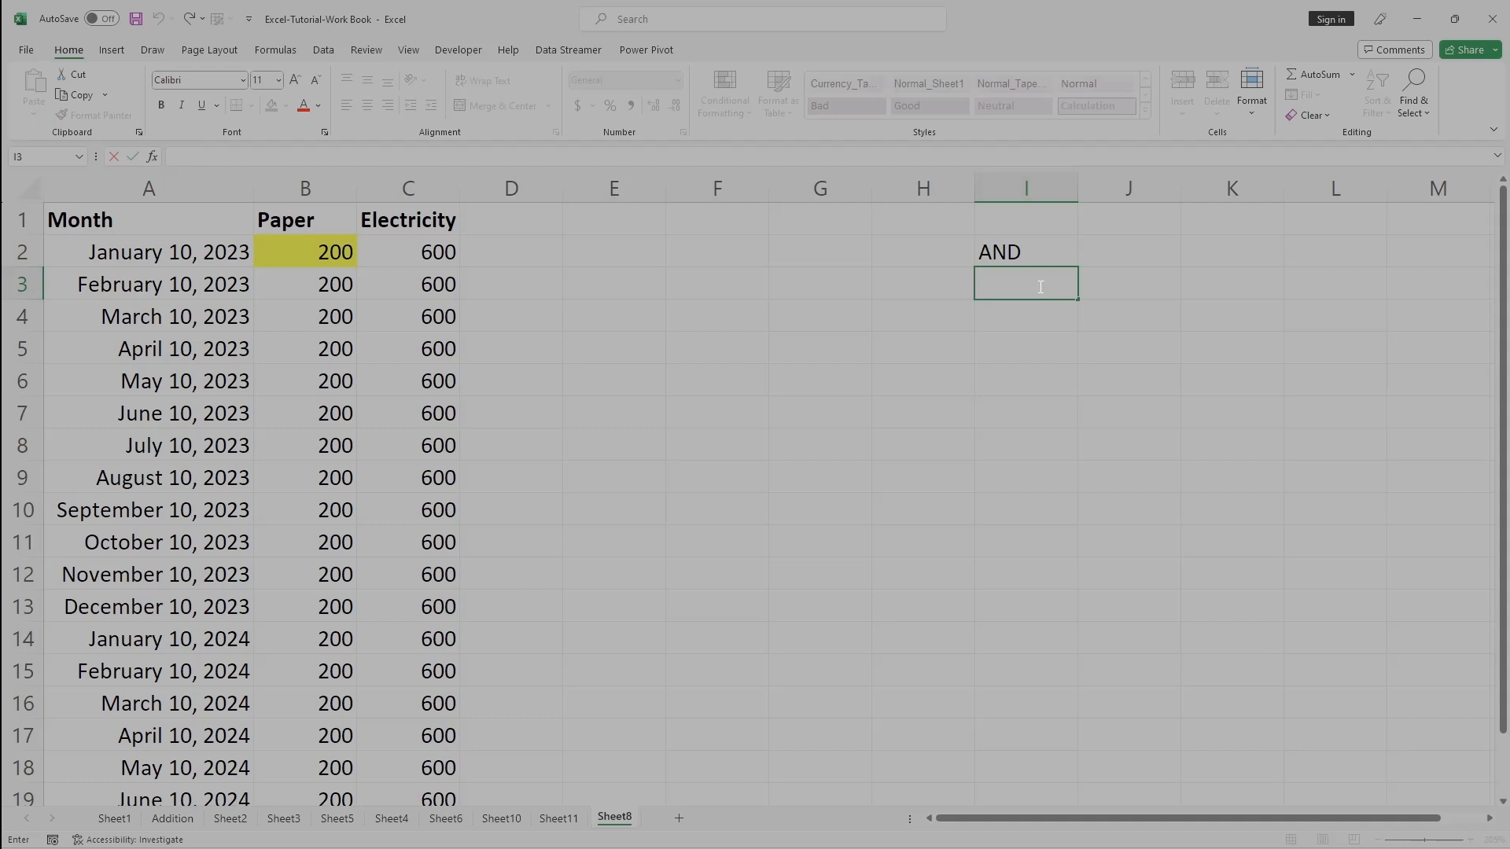
pyautogui.write('OR')
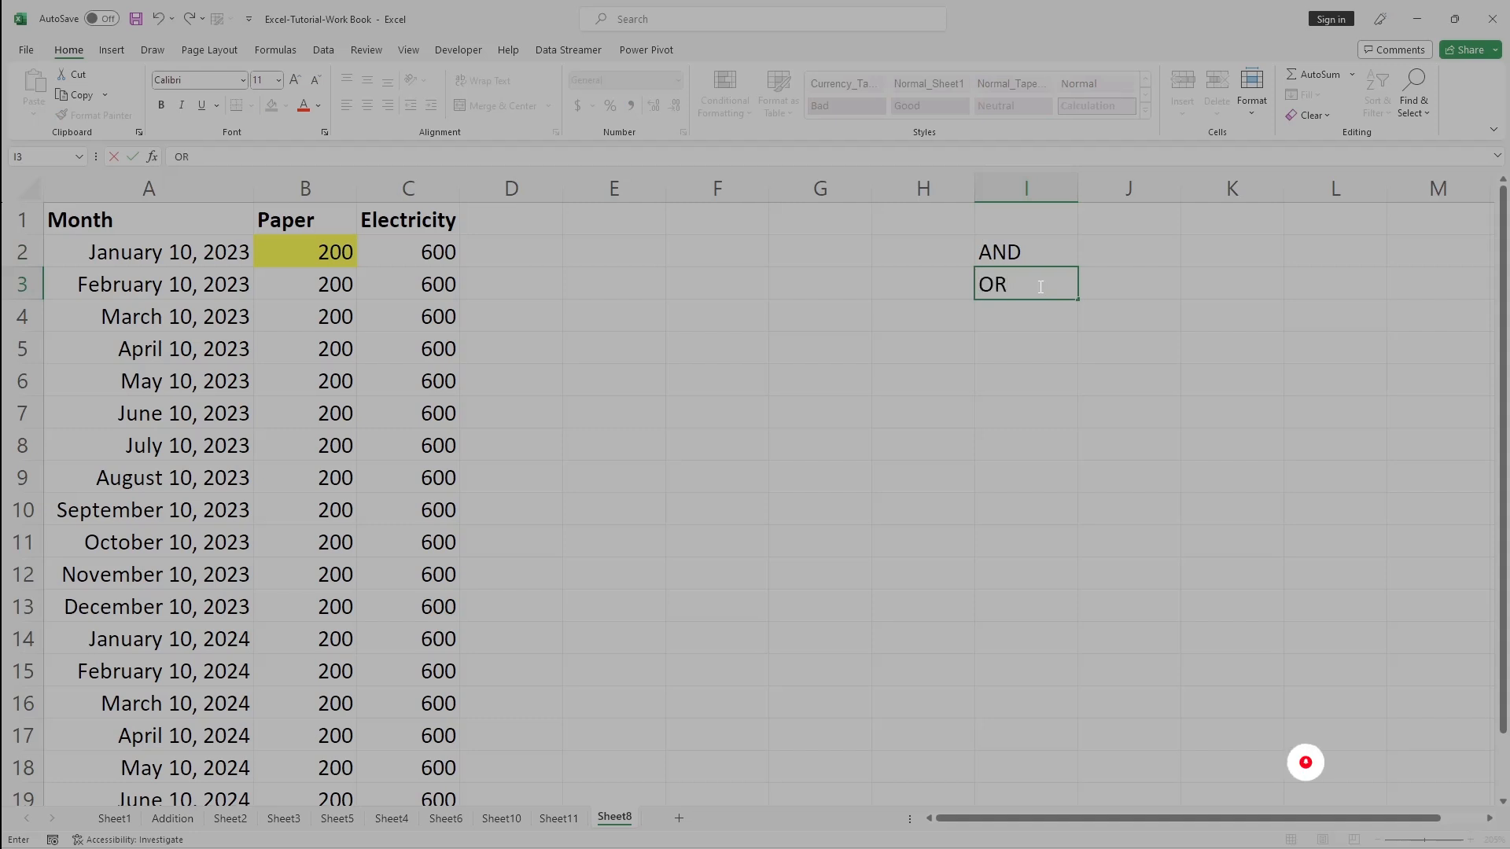
pyautogui.click(1026, 317)
pyautogui.write('XOR')
pyautogui.press('Tab')
pyautogui.click(1012, 347)
pyautogui.write('NOT')
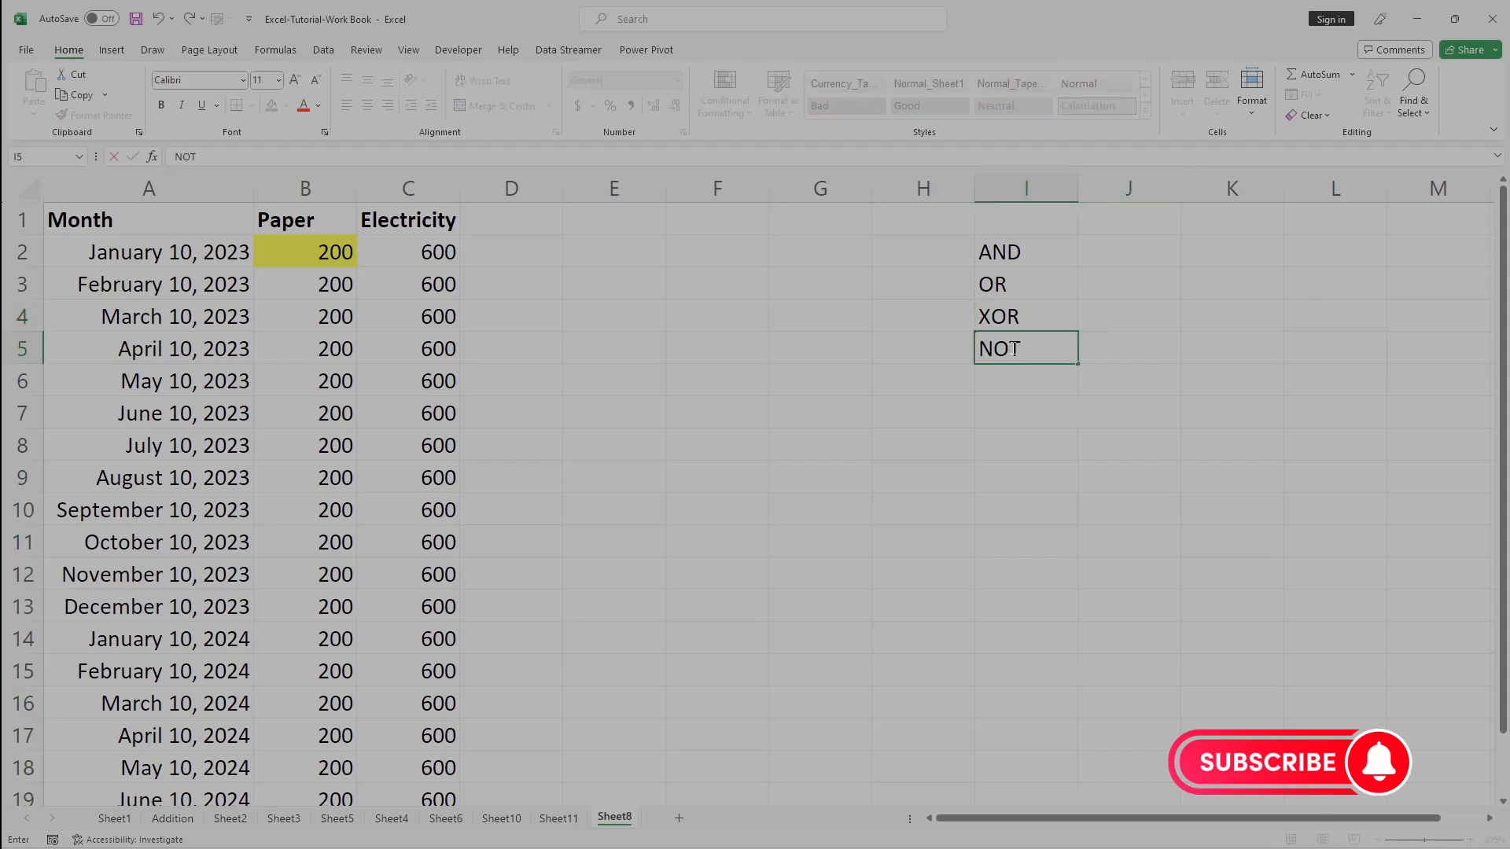
pyautogui.click(913, 441)
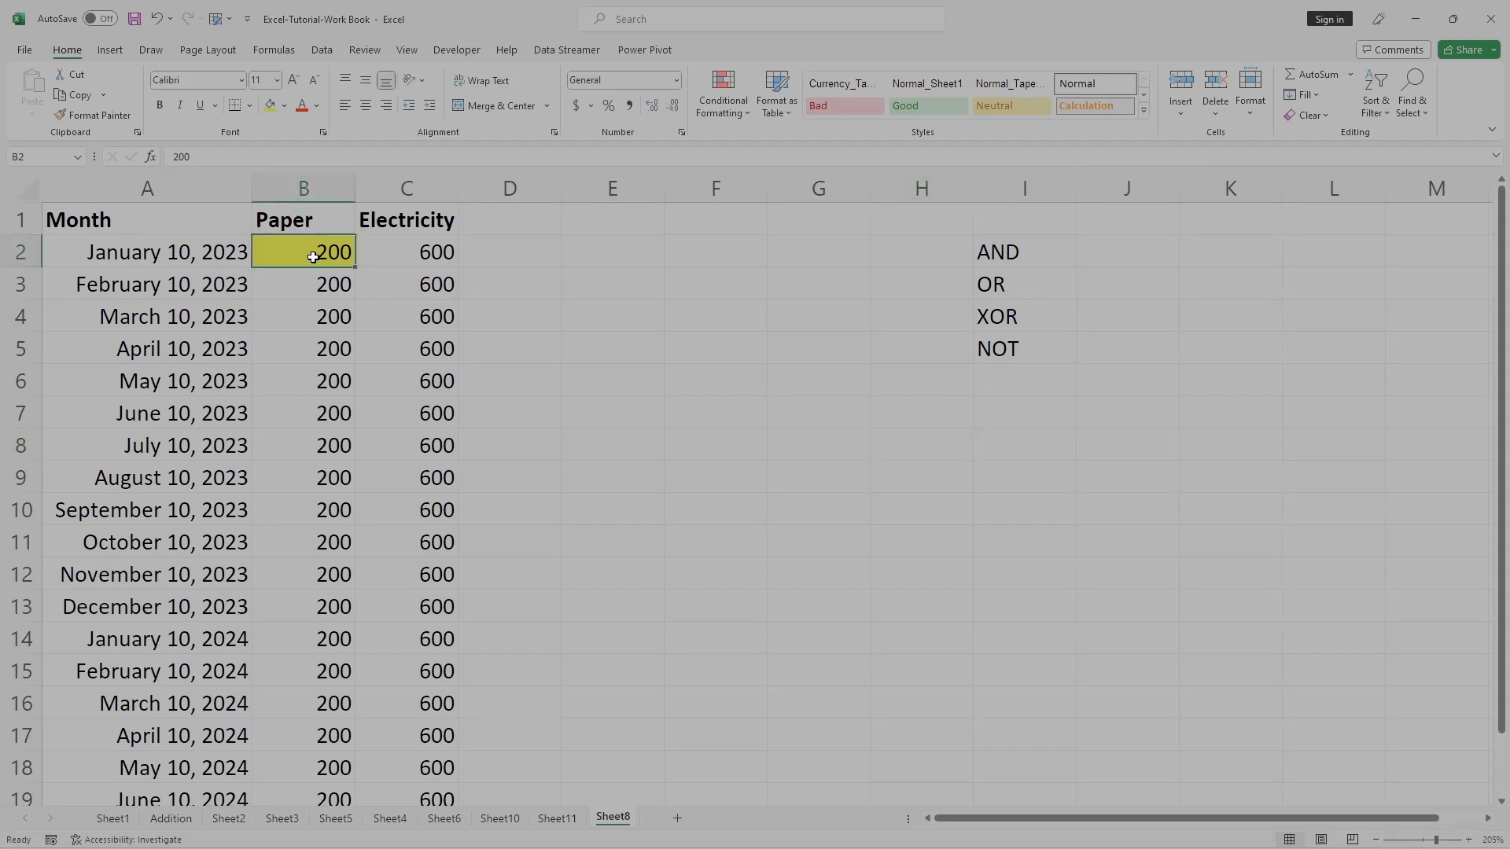
# - Open the empty cell D2 for entry, beside the first Electricity value
pyautogui.click(428, 251)
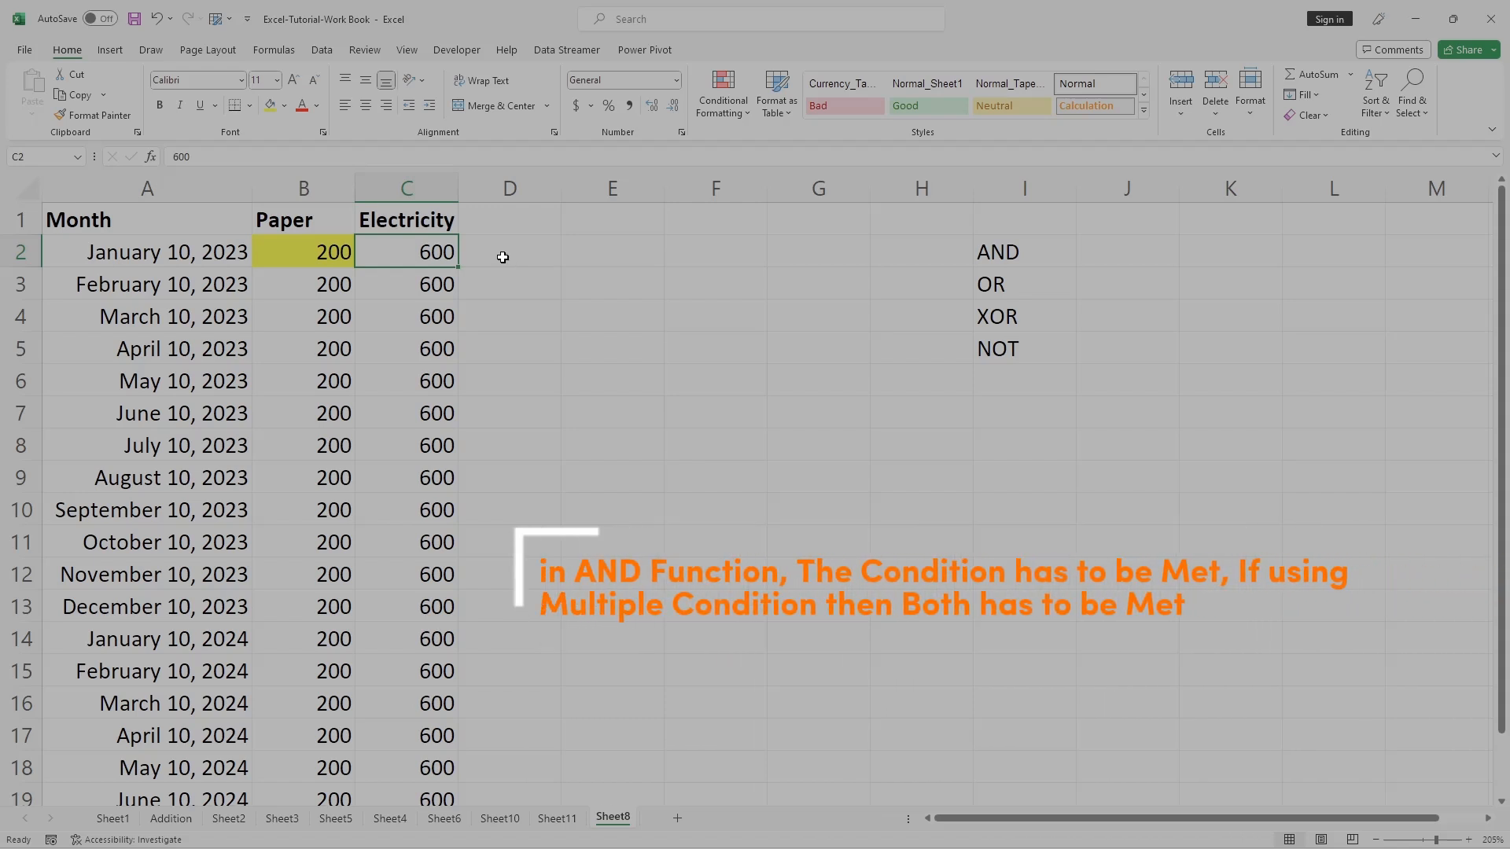
pyautogui.doubleClick(501, 256)
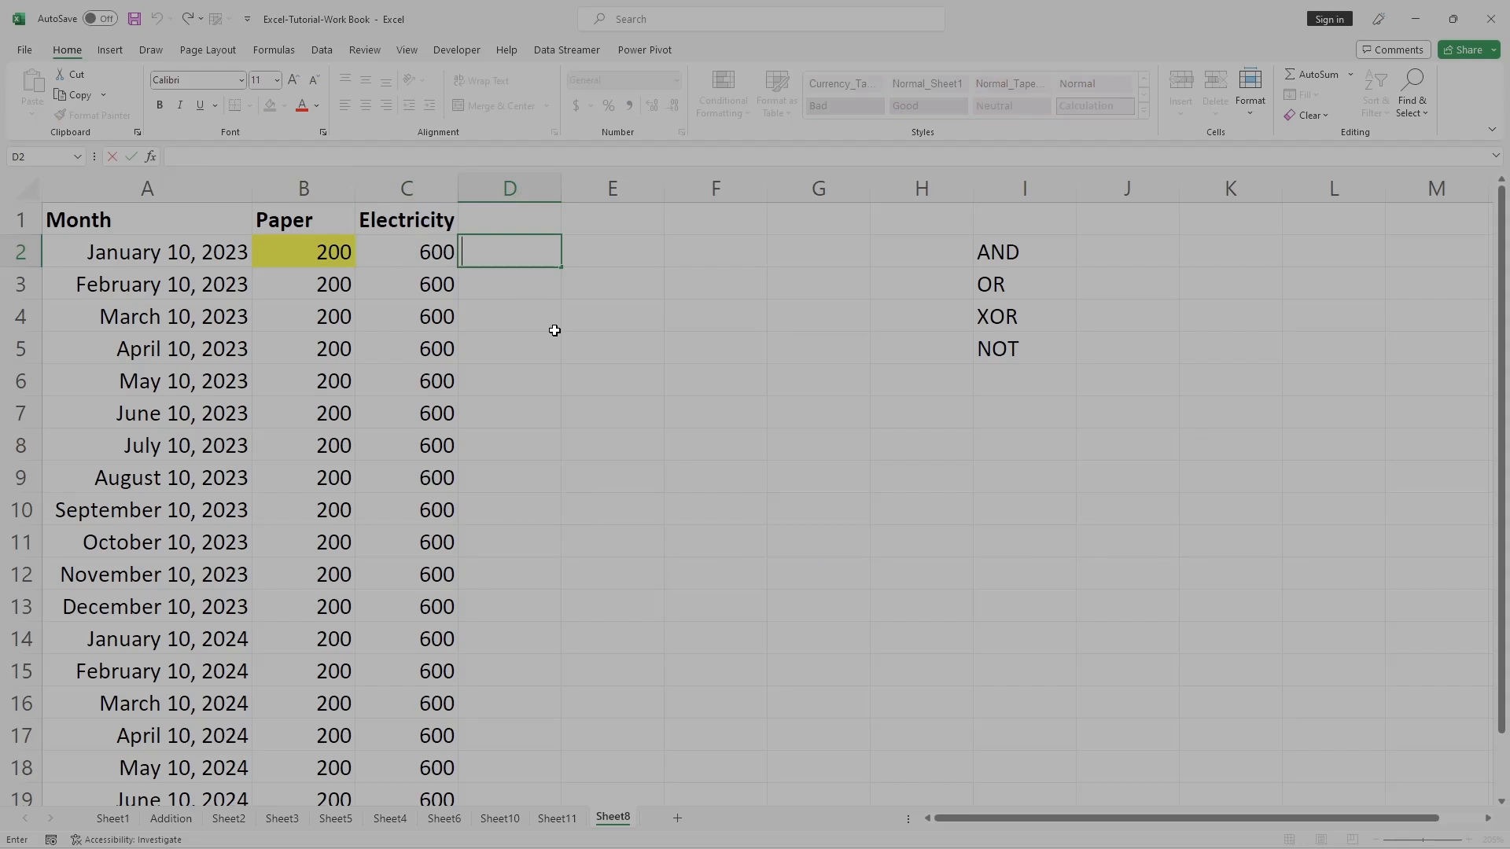
pyautogui.write('+AND')
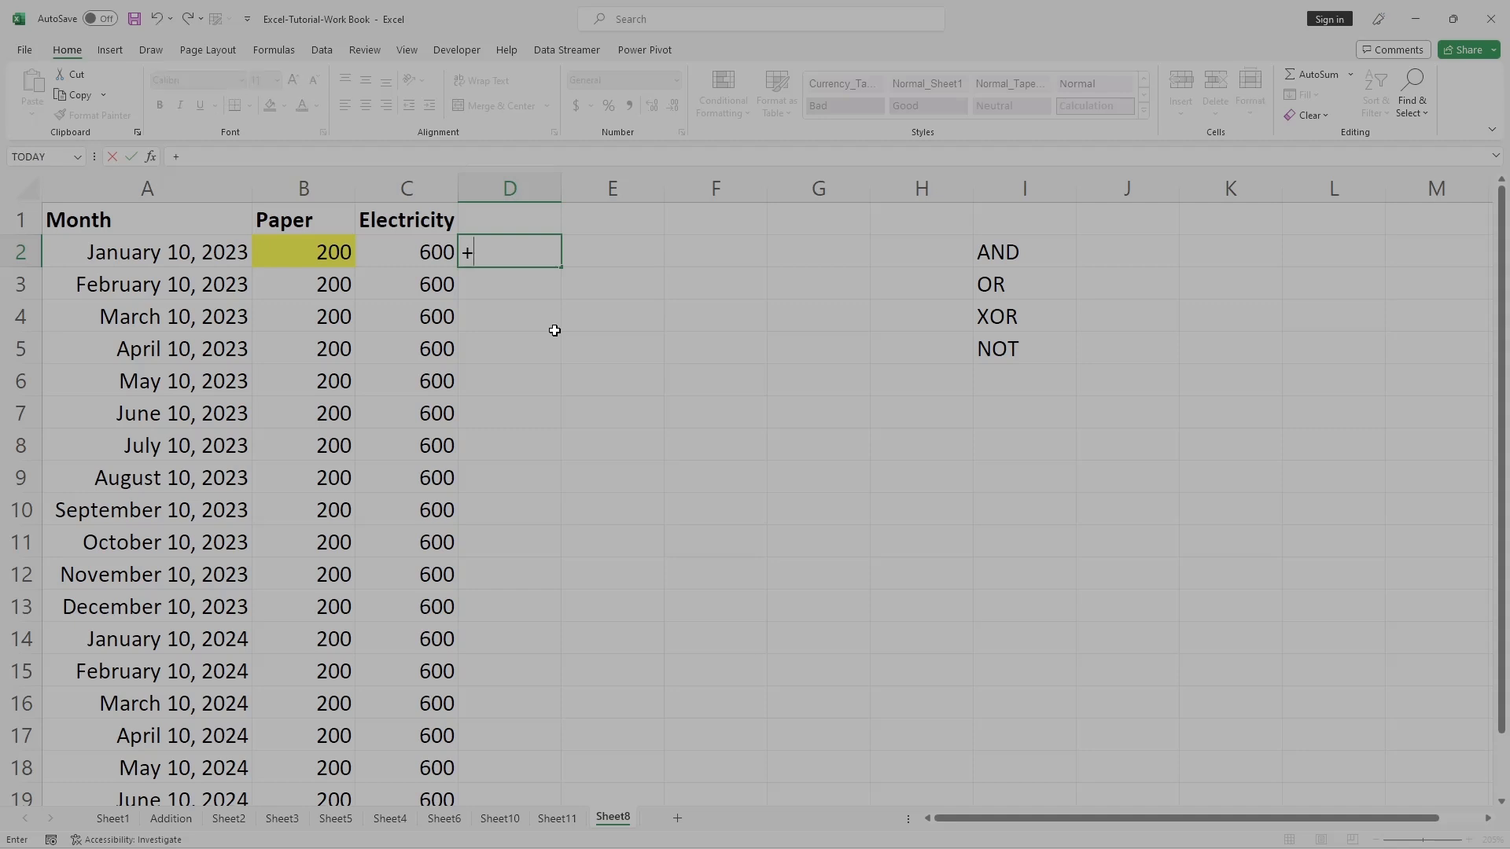
pyautogui.press('BackSpace')
pyautogui.press('BackSpace')
pyautogui.press('BackSpace')
pyautogui.press('BackSpace')
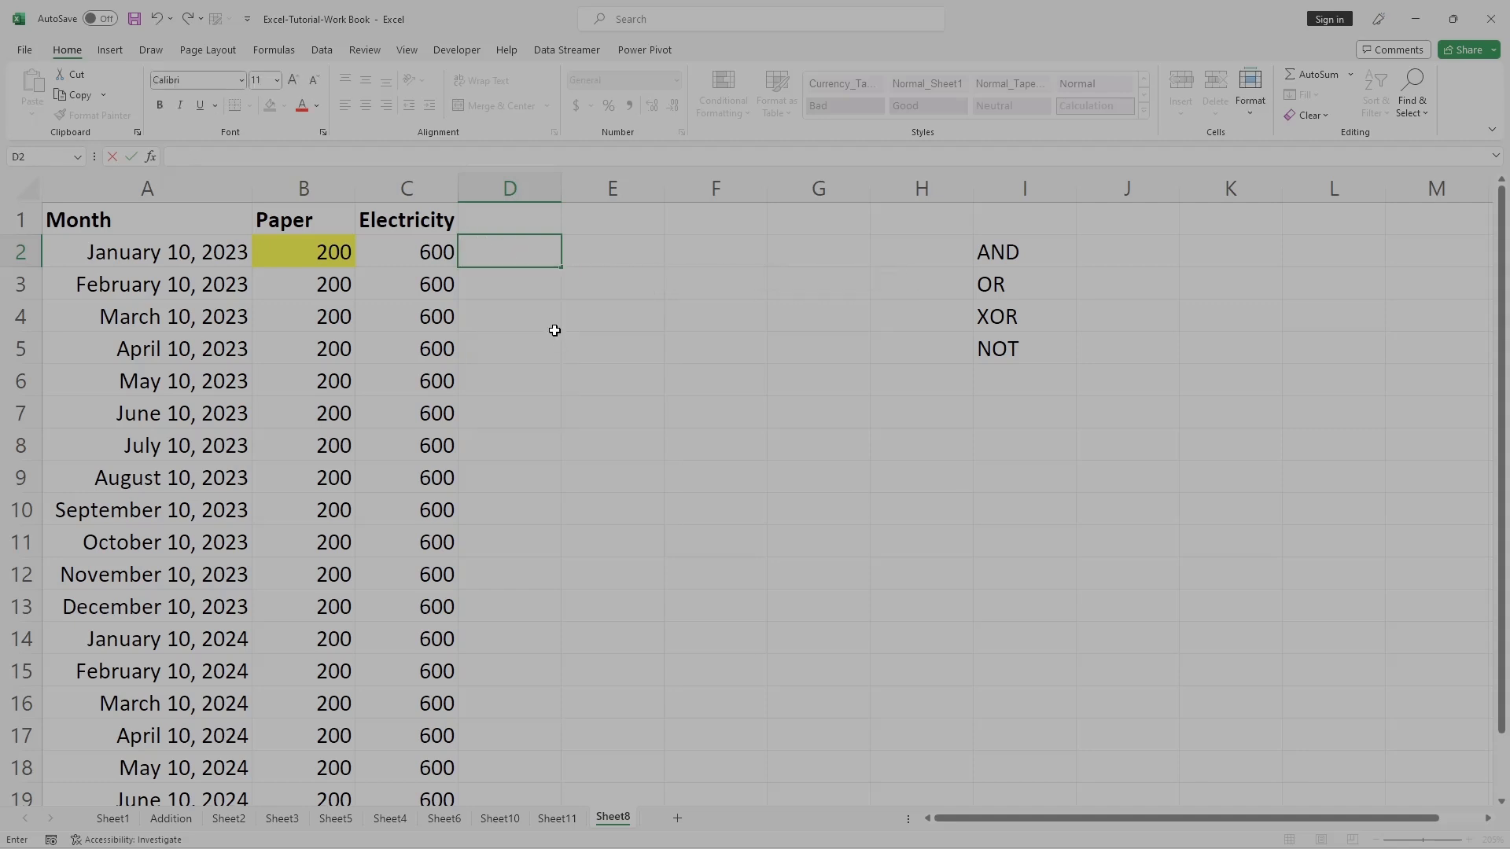
pyautogui.write('++')
pyautogui.press('BackSpace')
pyautogui.press('BackSpace')
# - Enter the formula =AND(B2<100) in cell D2 to test the January 2023 Paper value
pyautogui.write('=AND')
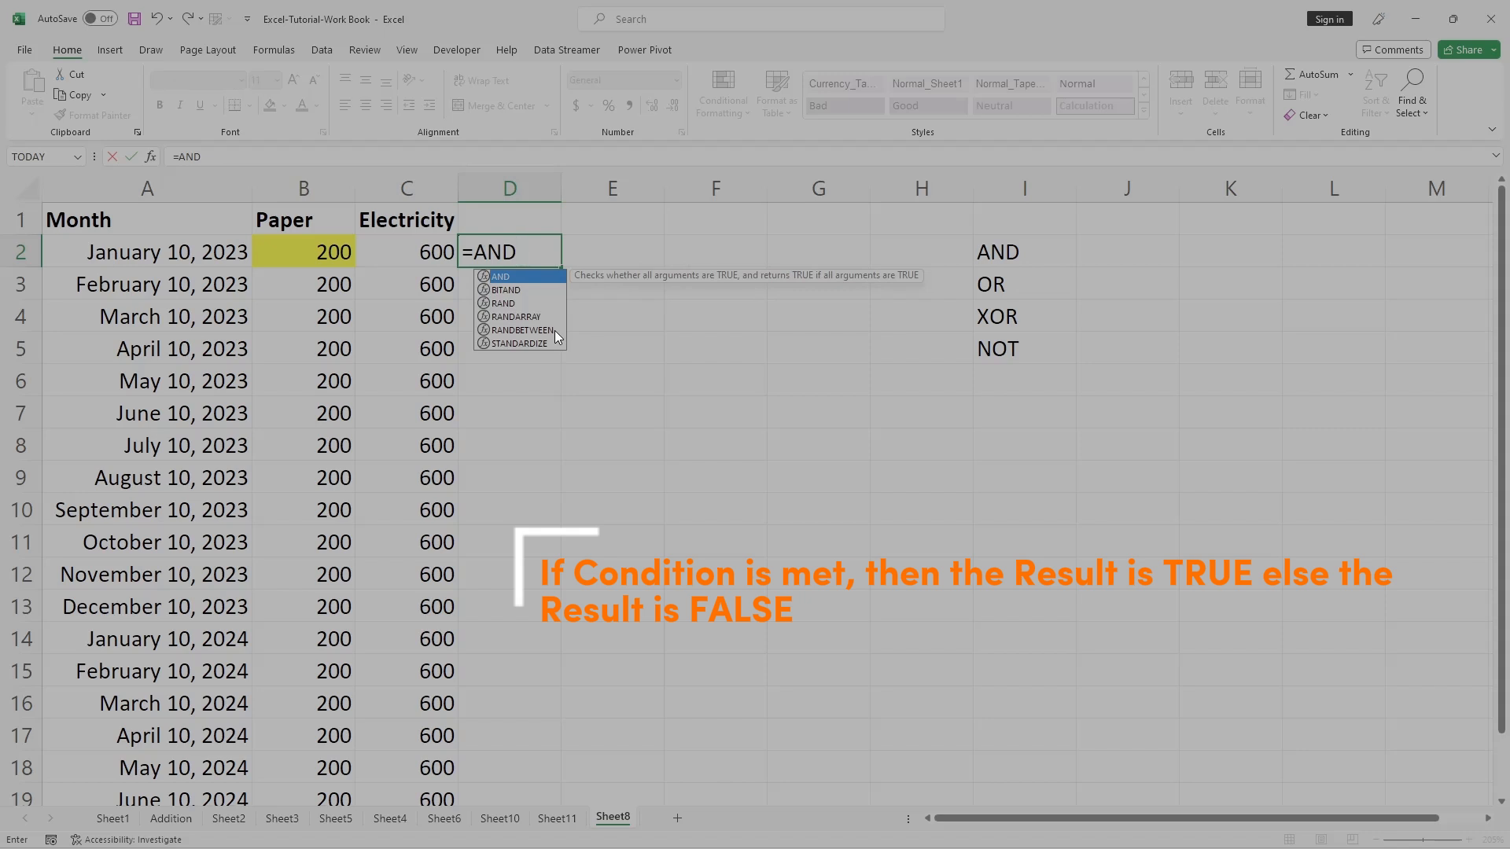
pyautogui.write('(')
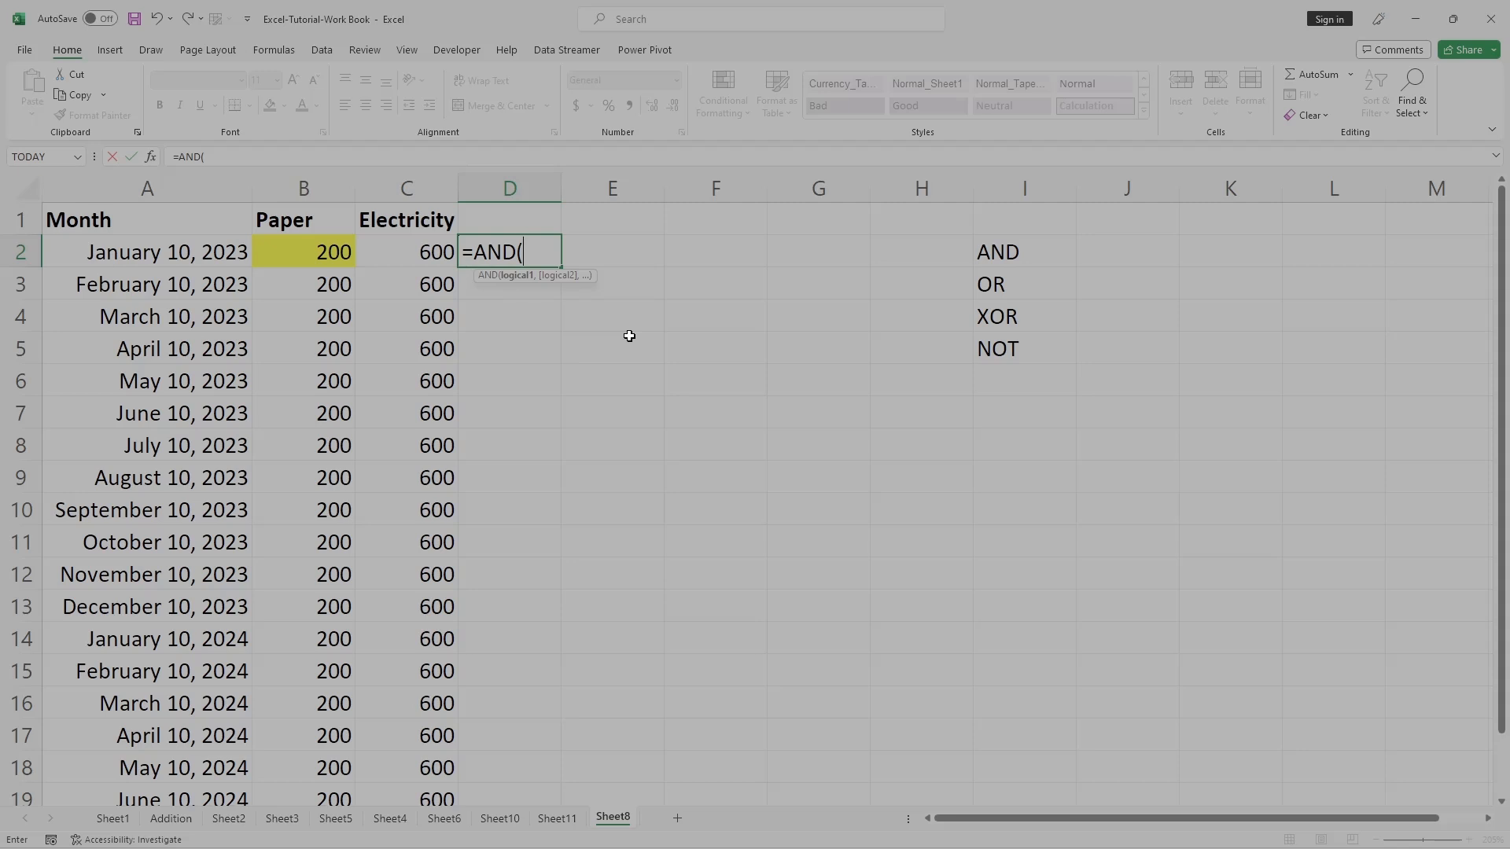
pyautogui.write('B2')
pyautogui.write('>')
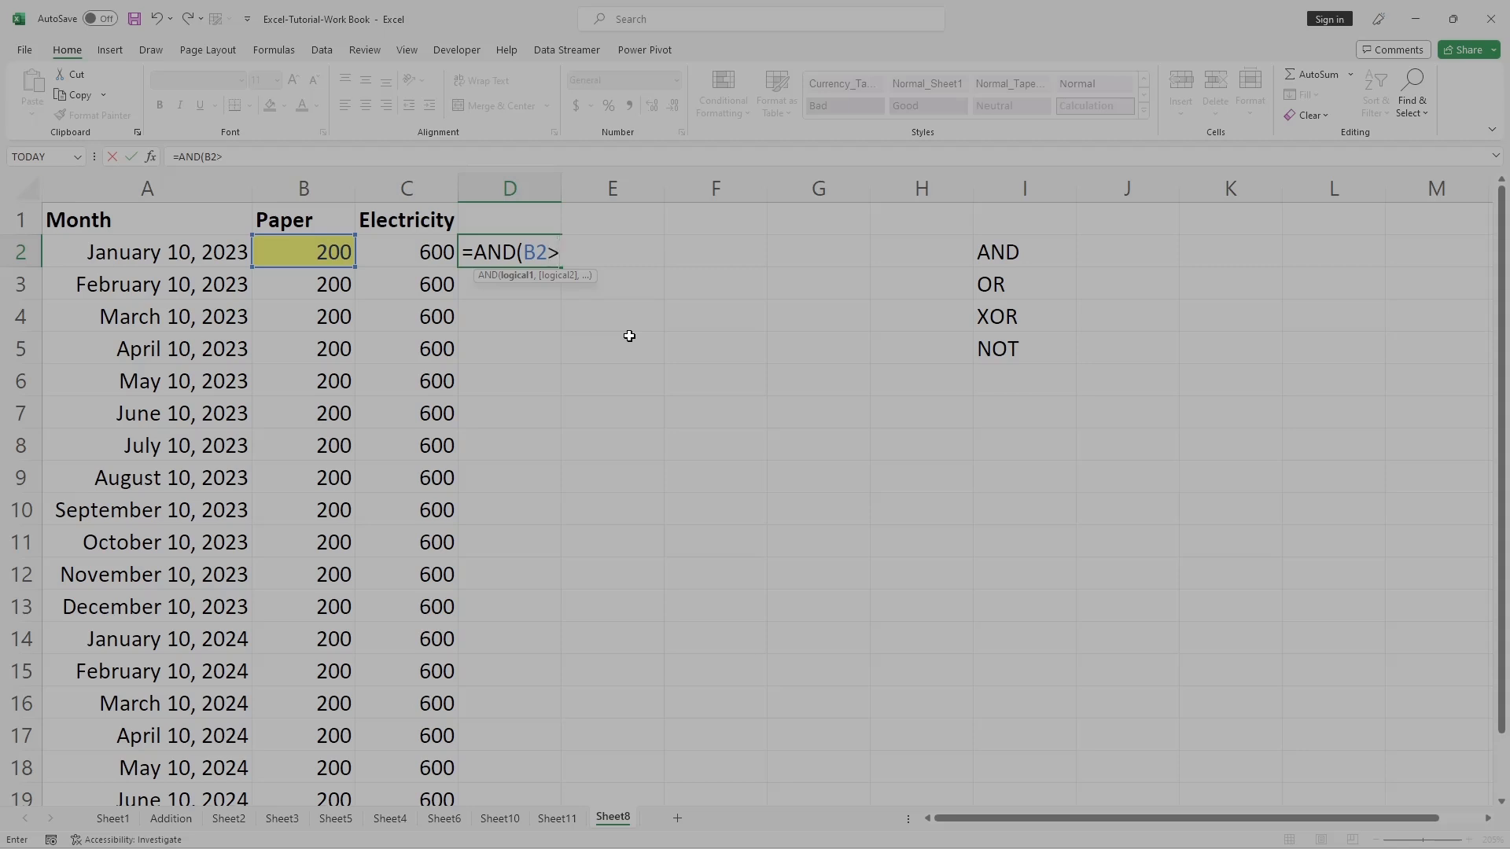
pyautogui.press('BackSpace')
pyautogui.write('<100)')
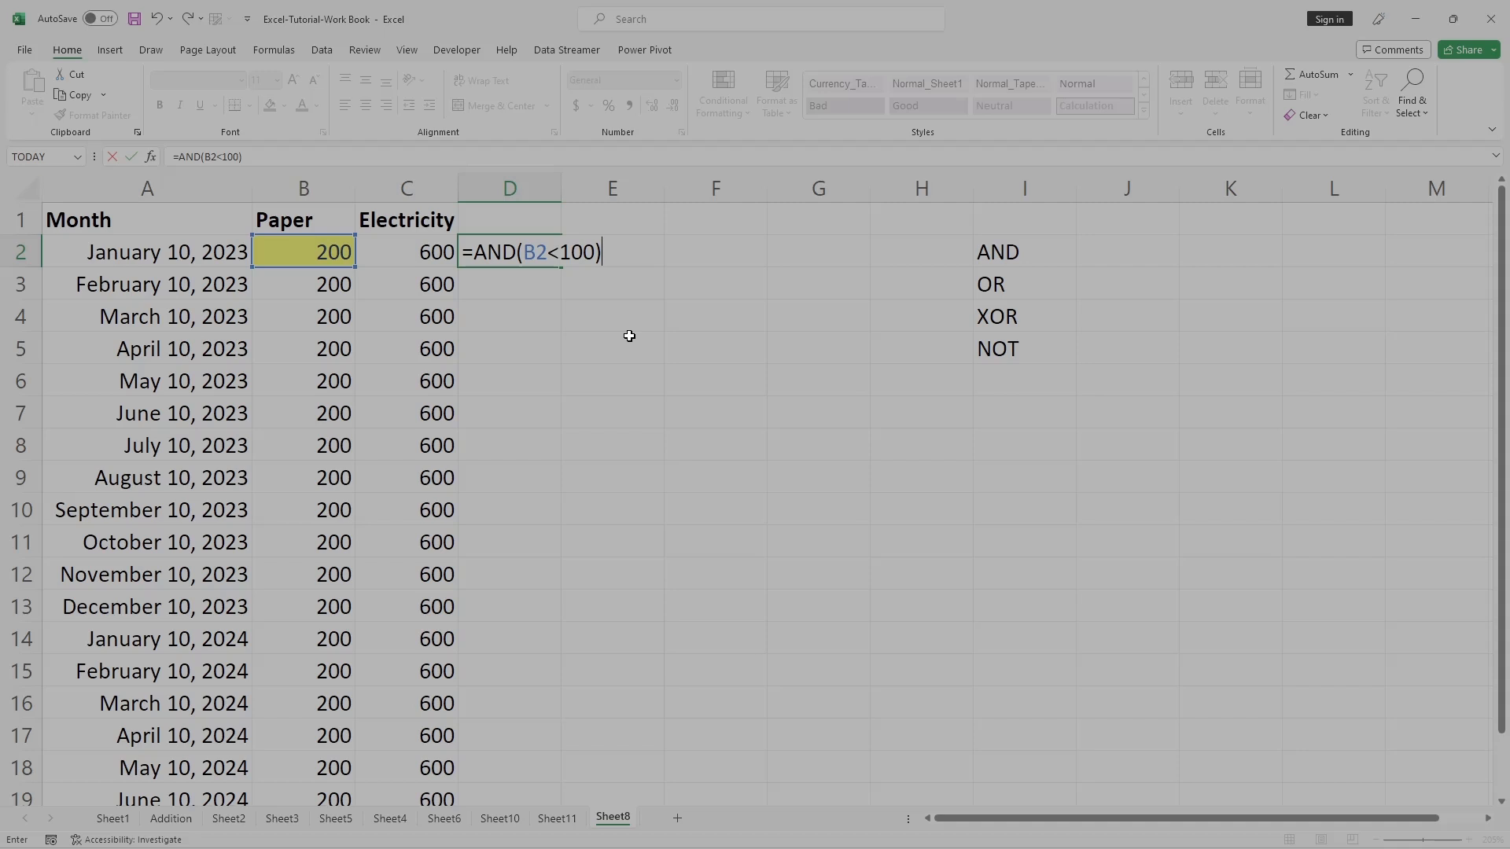
pyautogui.press('Return')
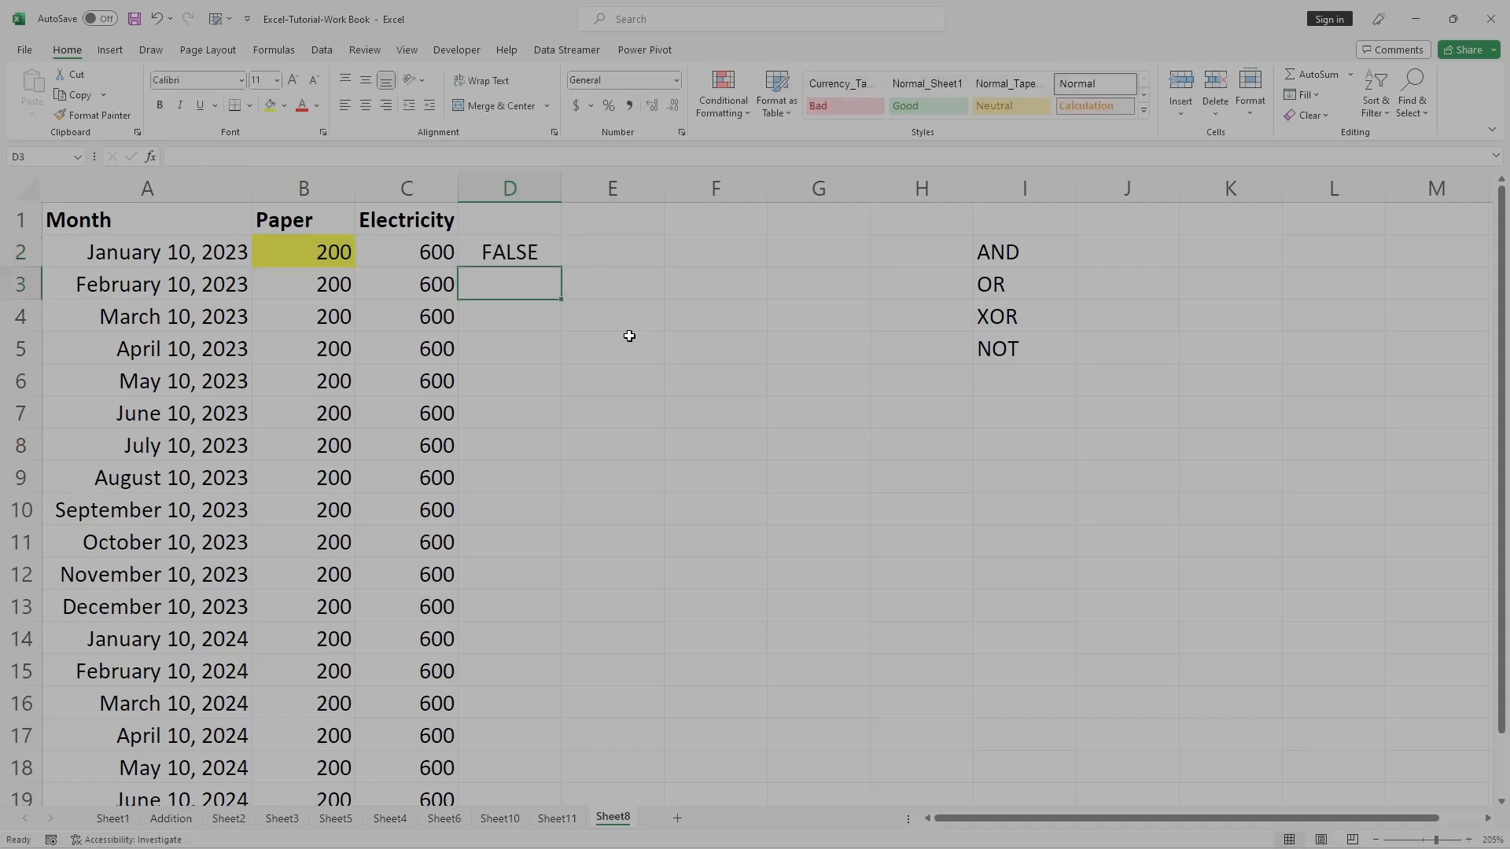
# - Change the comparison in D2's formula to greater than, making it =AND(B2>100)
pyautogui.click(509, 258)
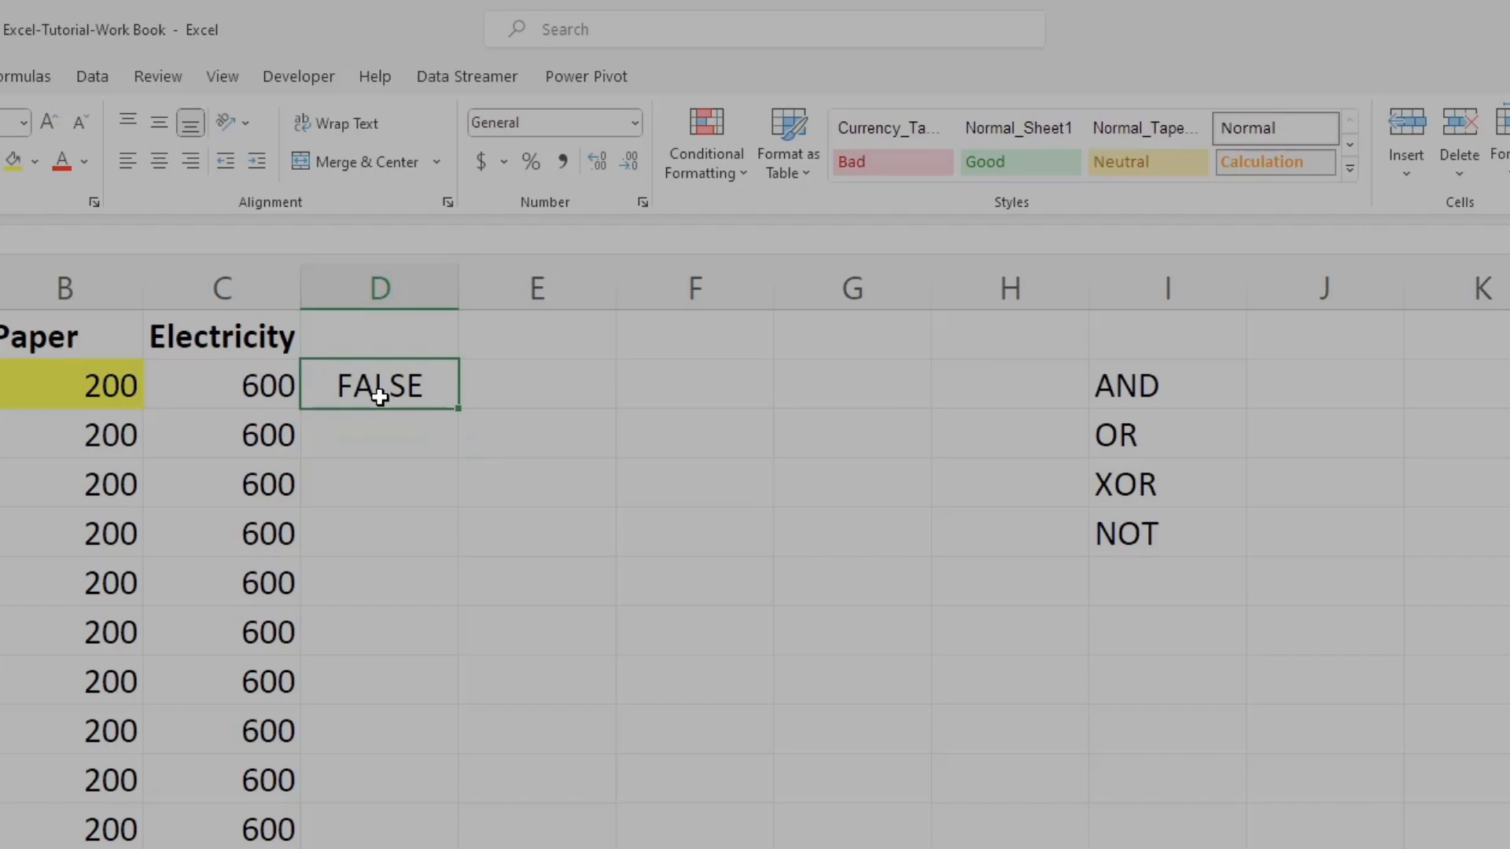
pyautogui.doubleClick(379, 397)
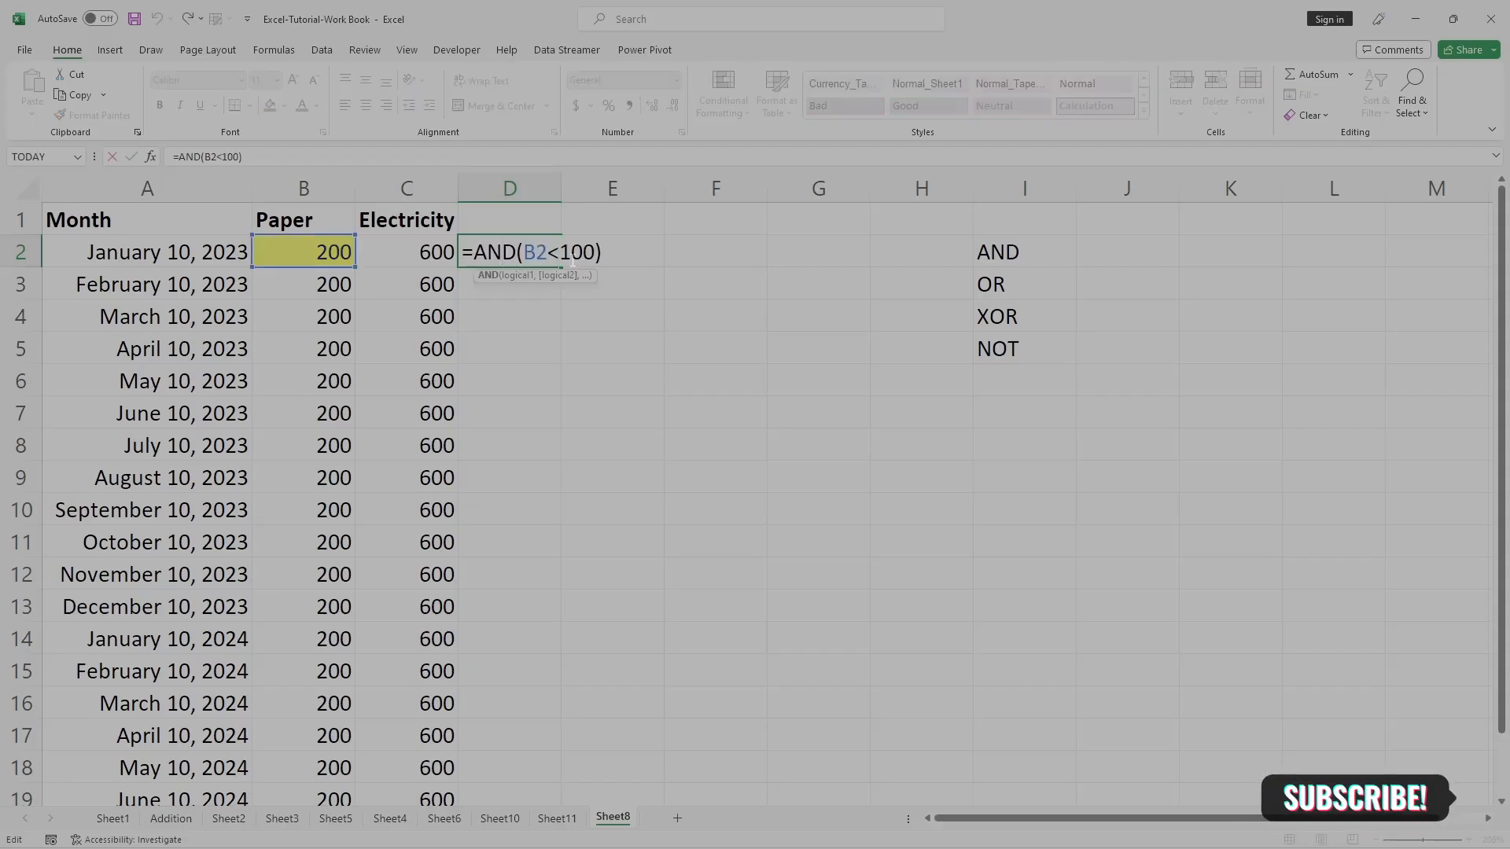
pyautogui.press('BackSpace')
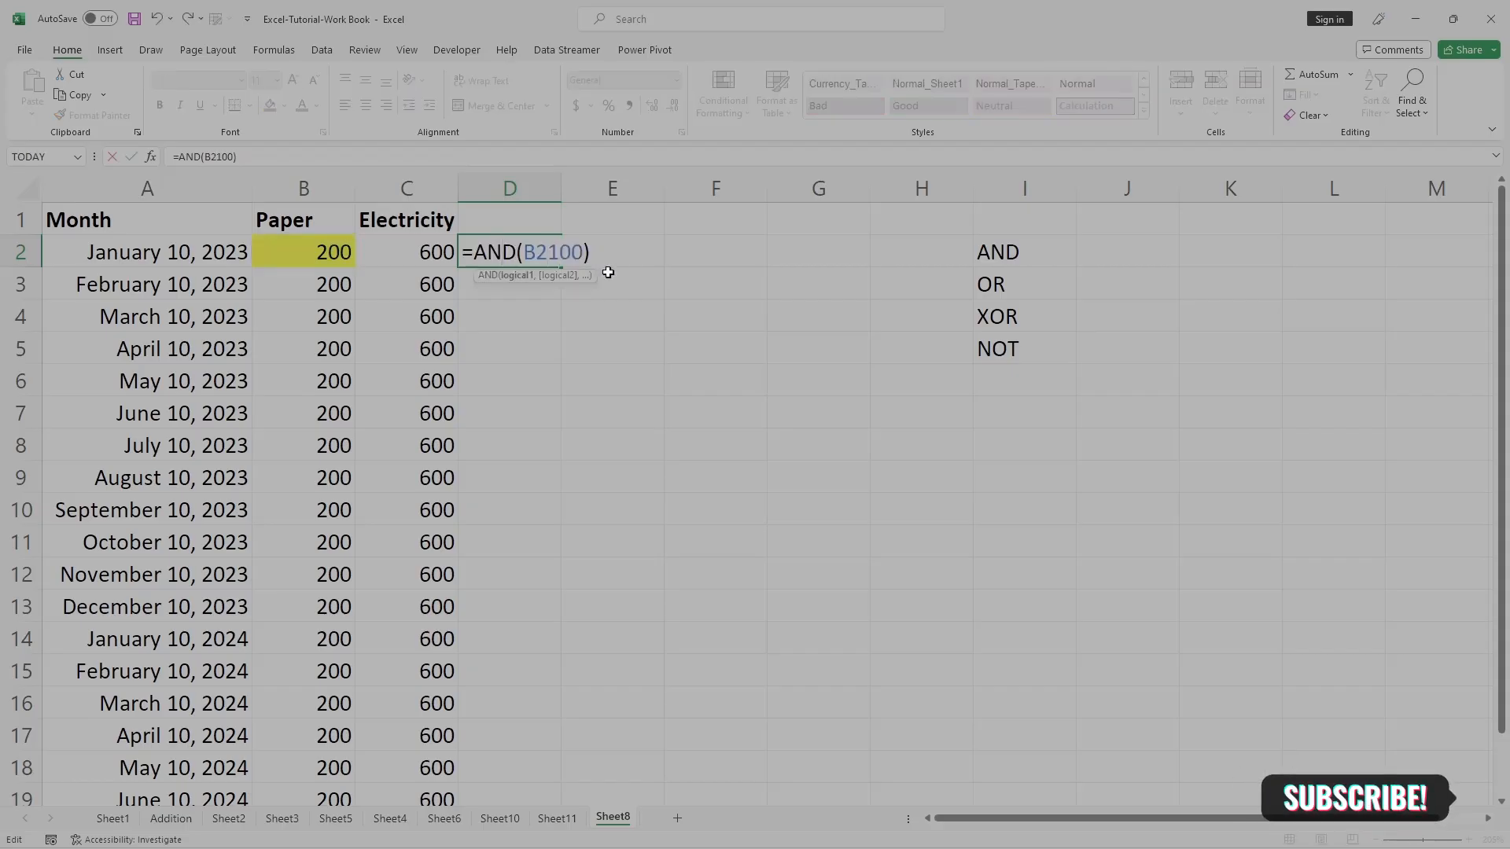
pyautogui.write('>')
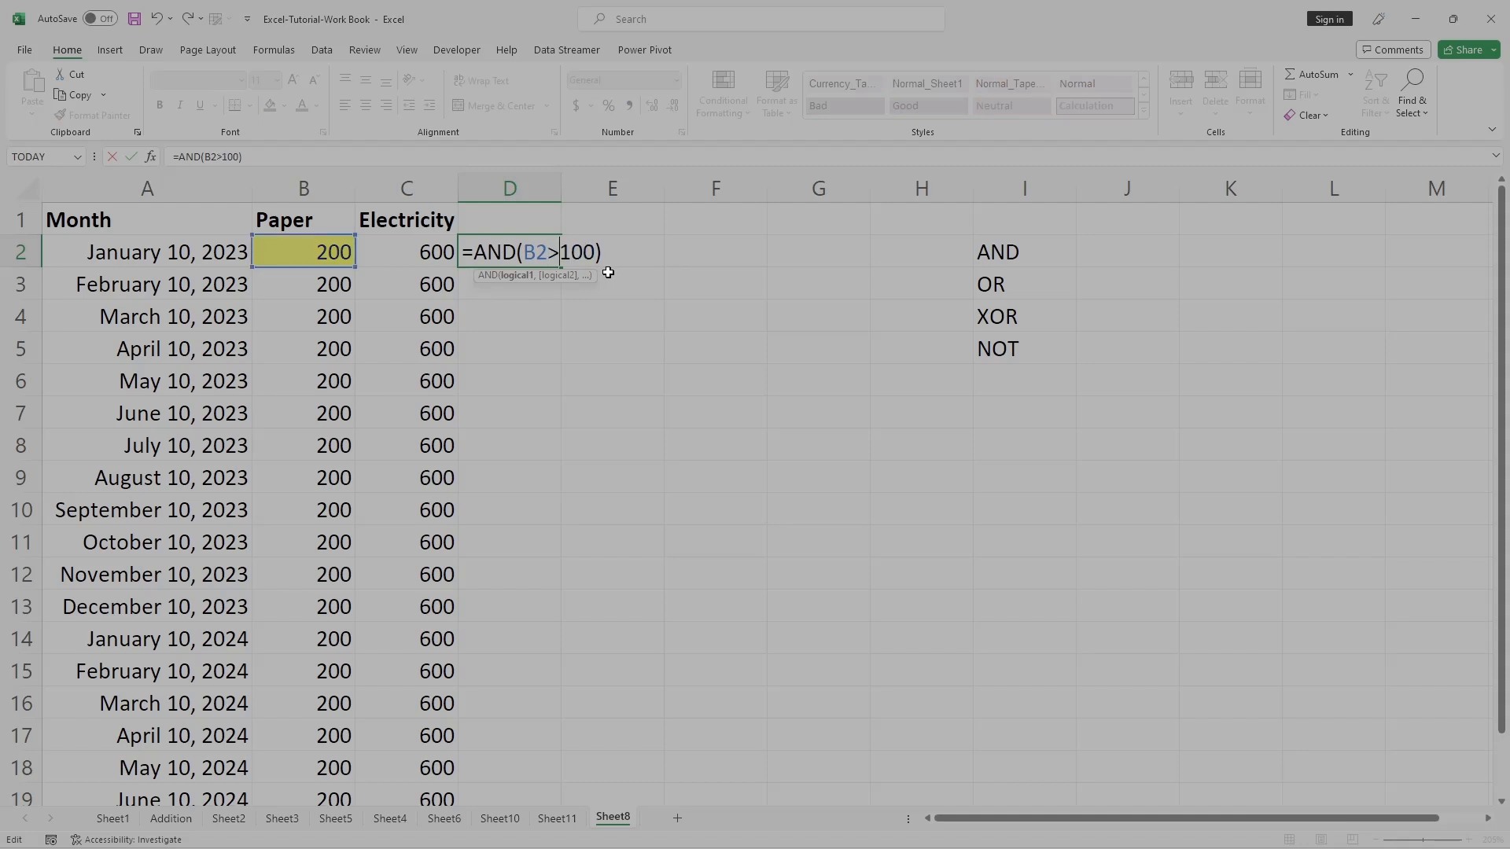
pyautogui.click(294, 161)
pyautogui.press('Return')
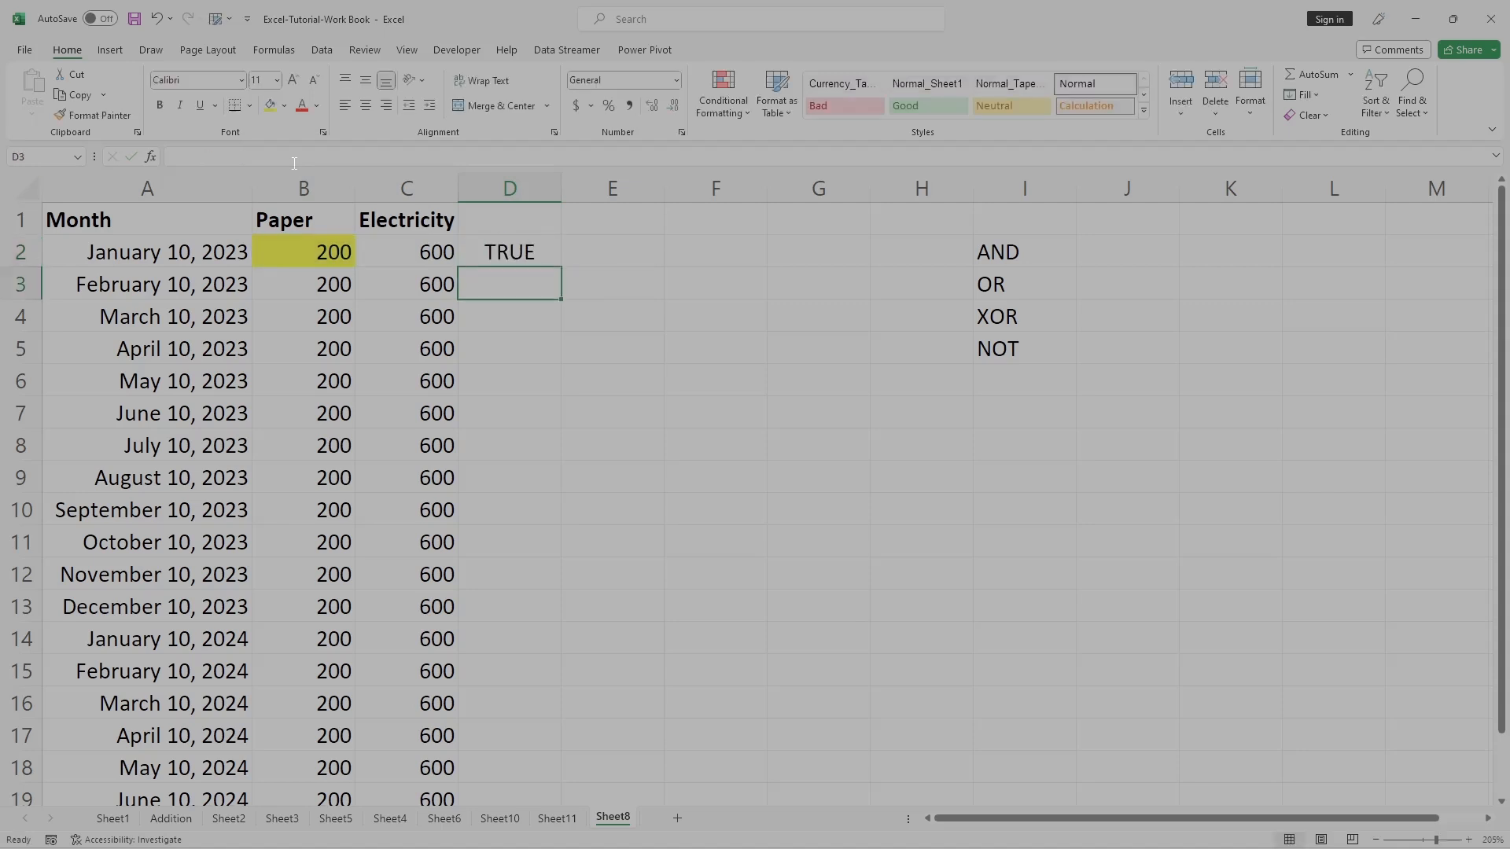
# - Examine the AND formula in D2 and the cell it refers to
pyautogui.click(503, 251)
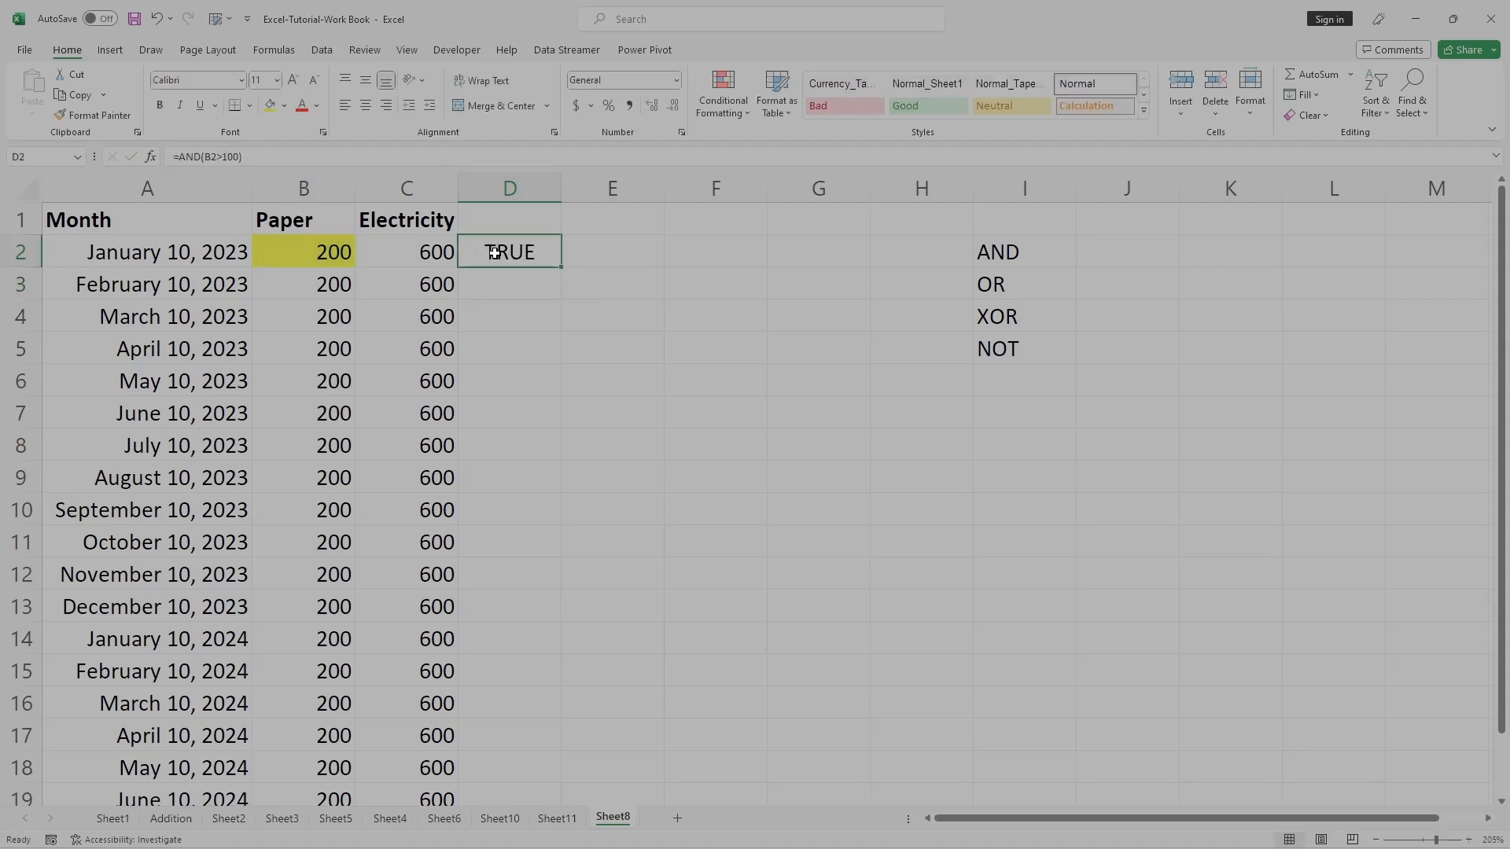
pyautogui.doubleClick(498, 252)
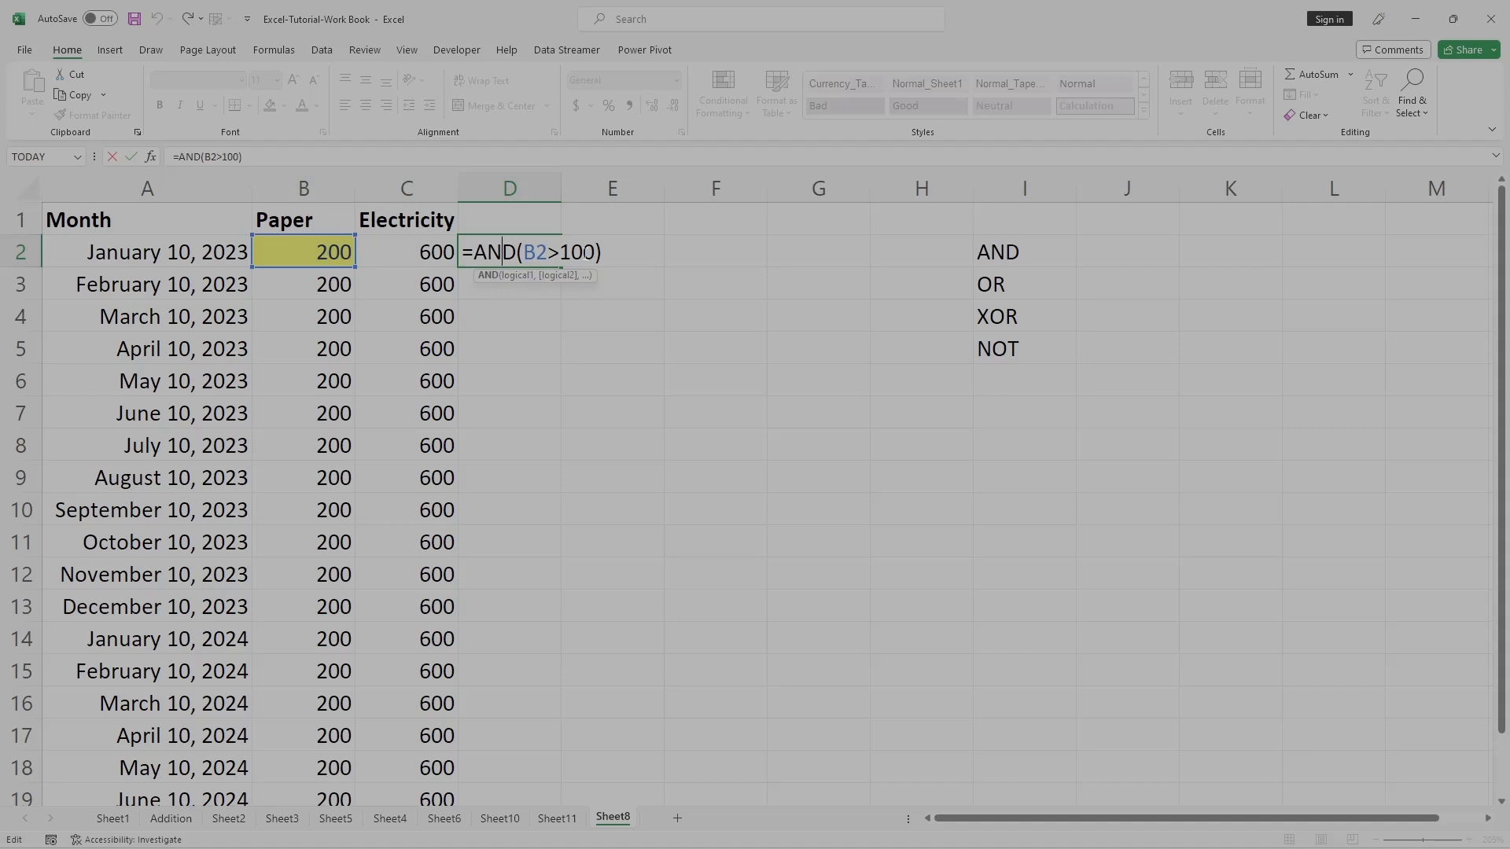
pyautogui.click(284, 158)
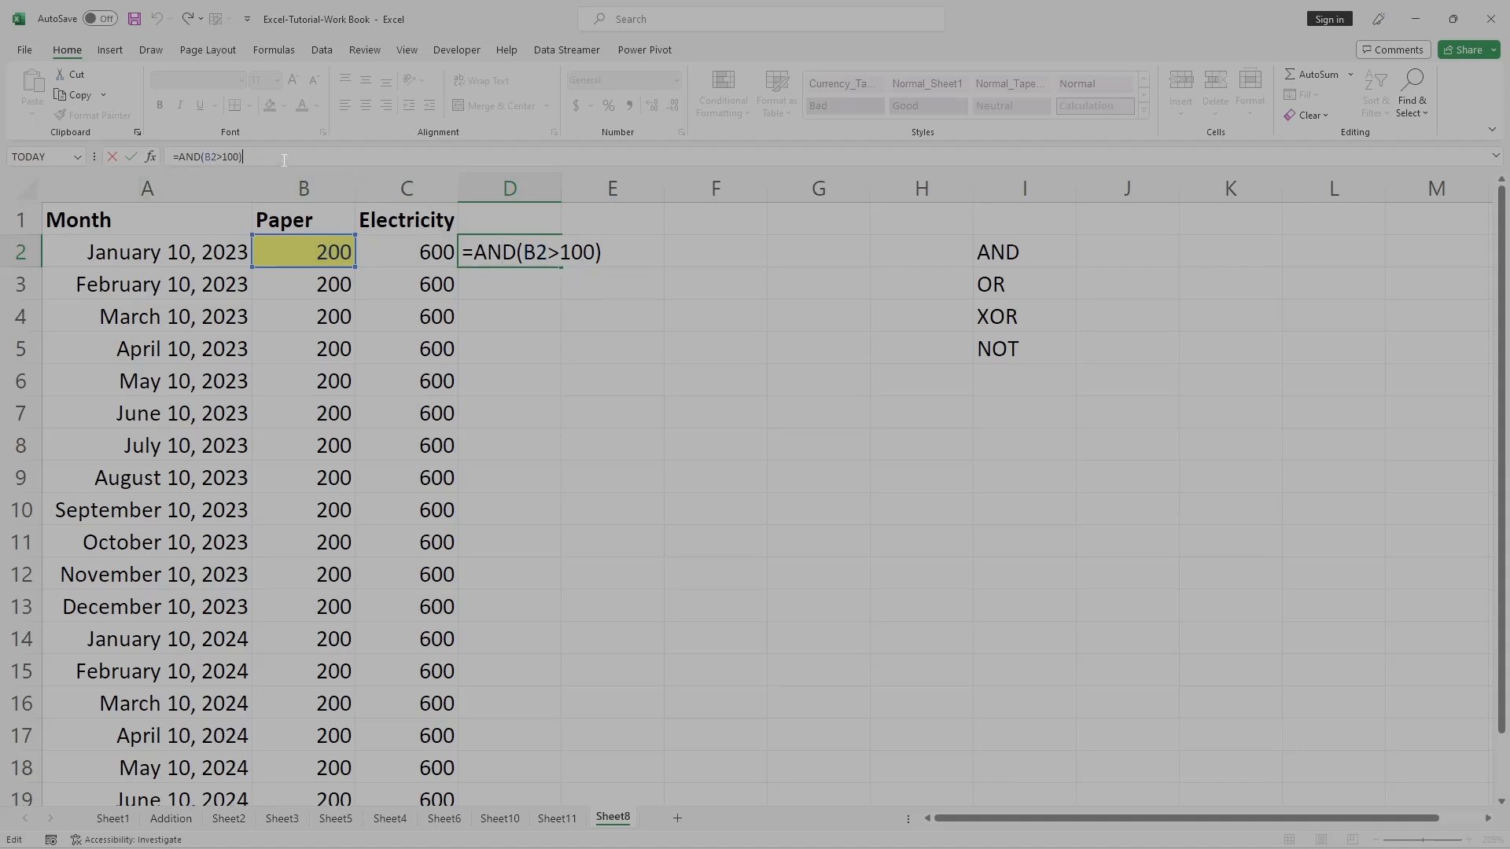
pyautogui.press('Return')
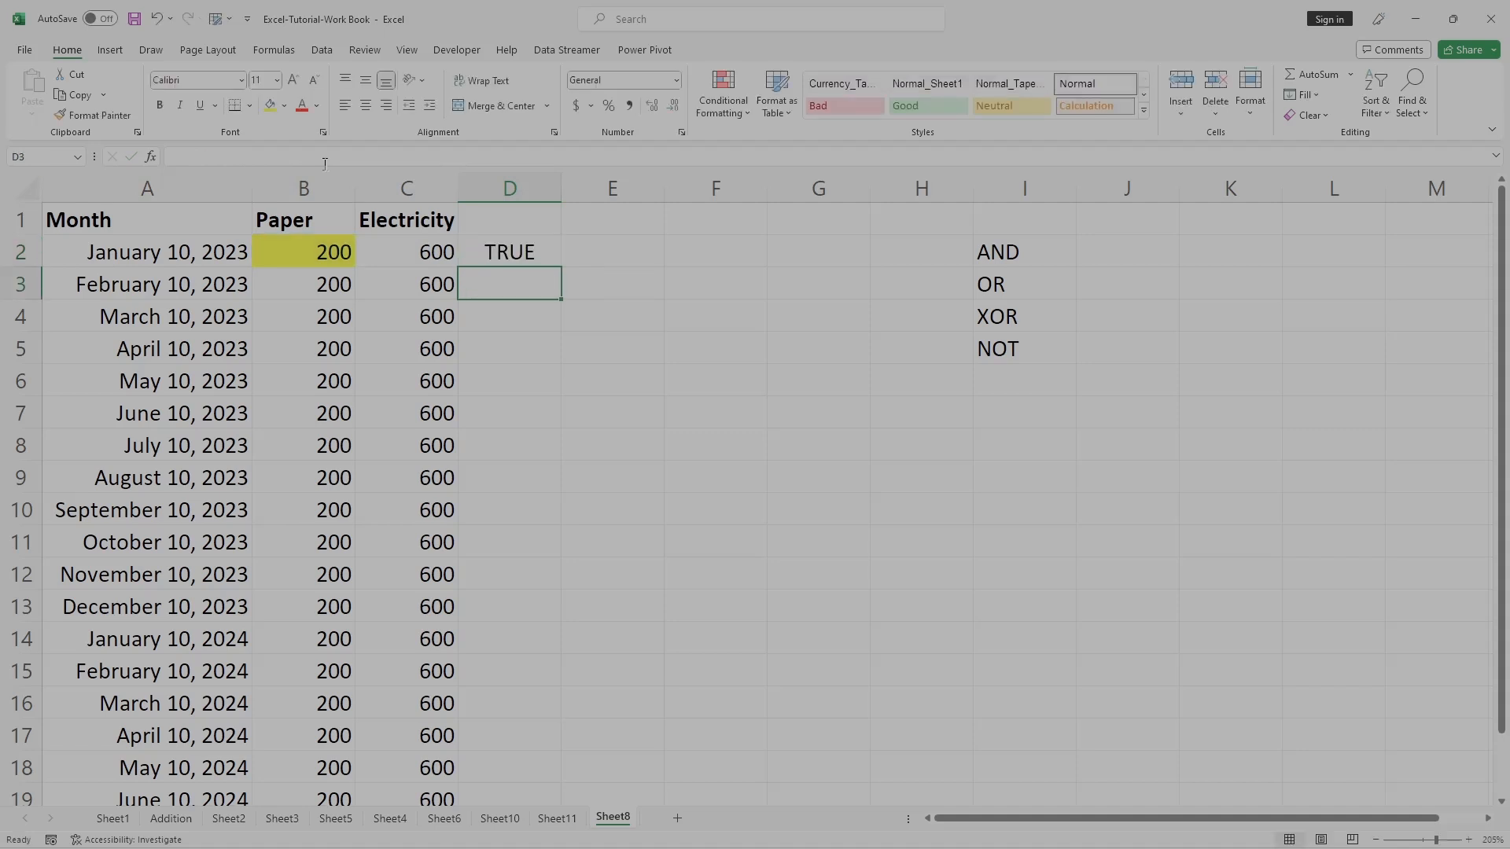
pyautogui.click(528, 246)
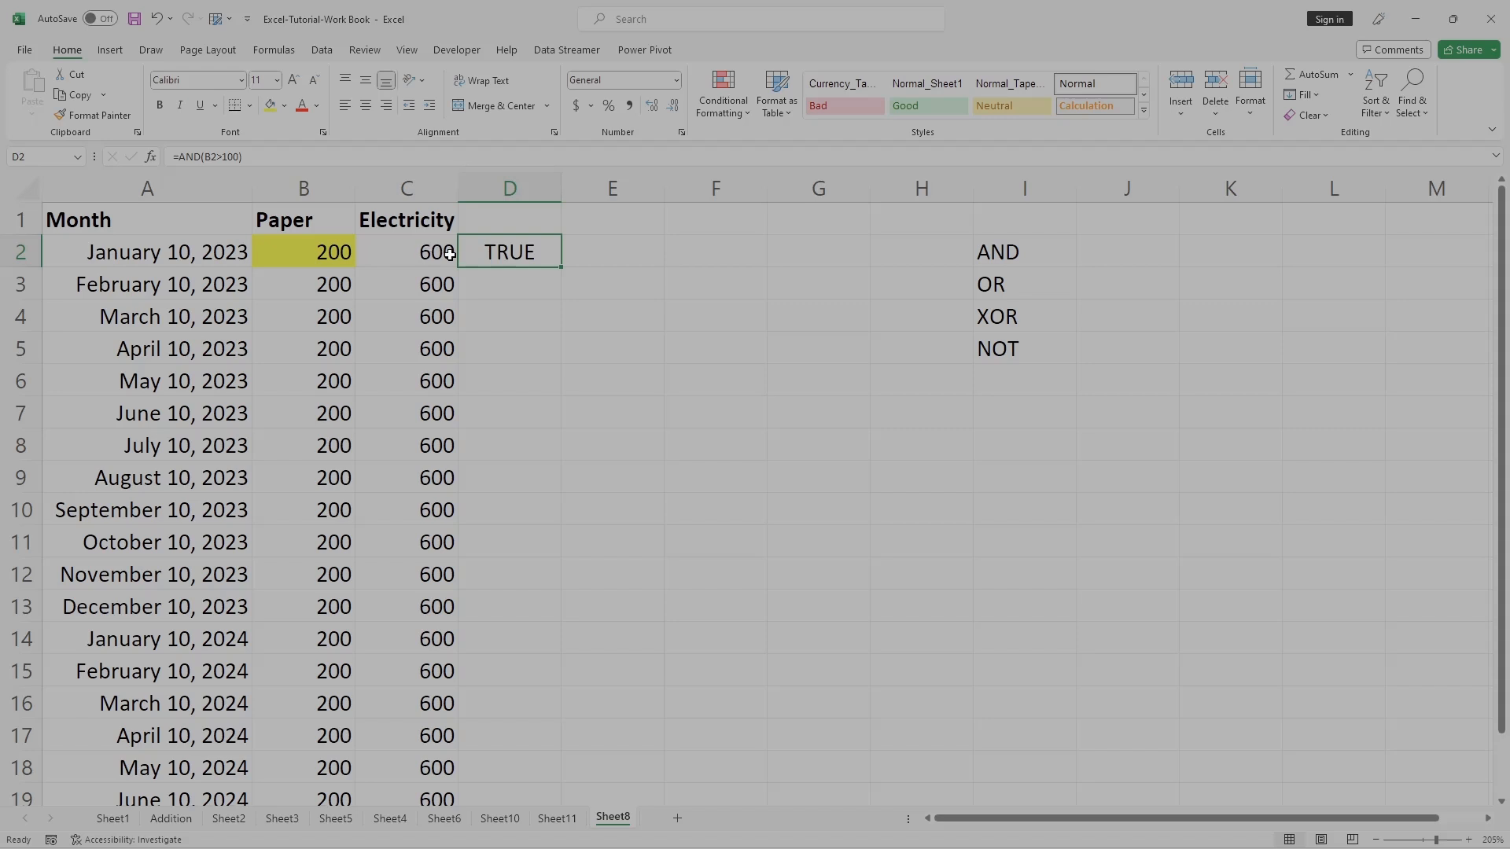
pyautogui.doubleClick(501, 251)
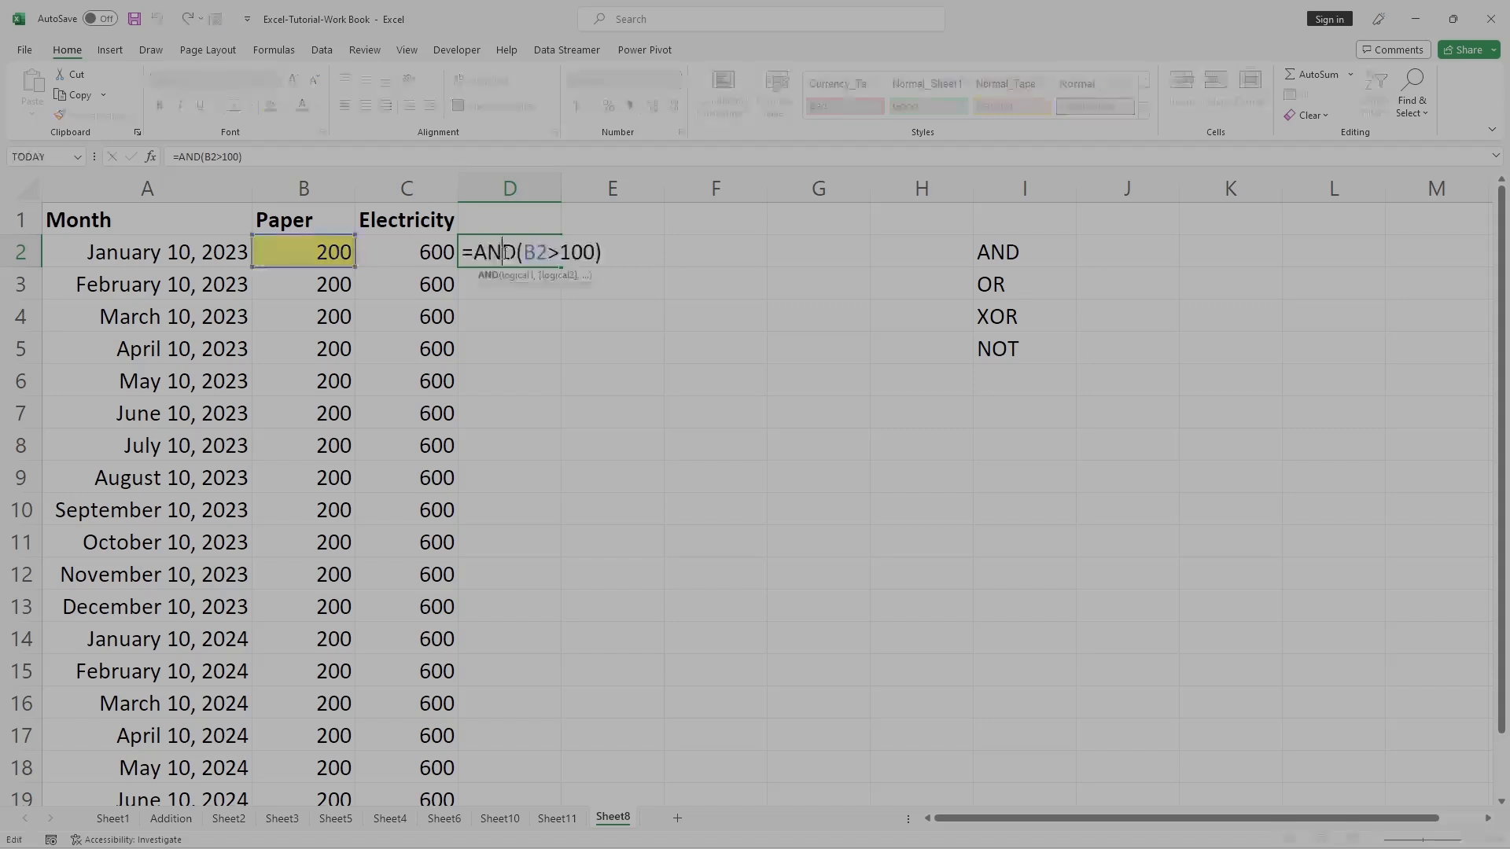
pyautogui.click(596, 250)
# - Fill the January 2023 Electricity cell C2 with light green
pyautogui.click(426, 253)
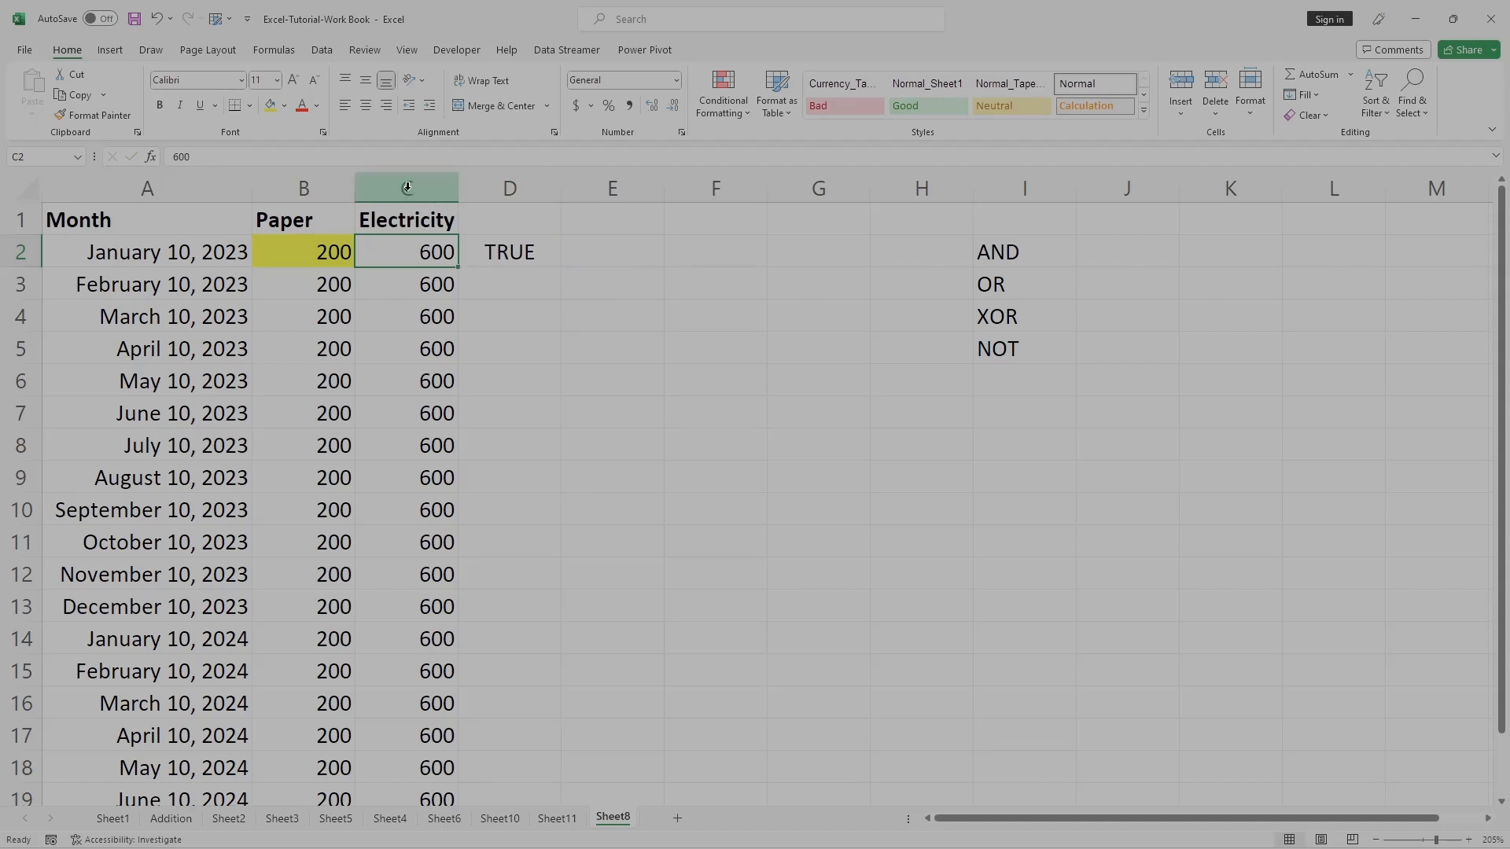
pyautogui.click(285, 106)
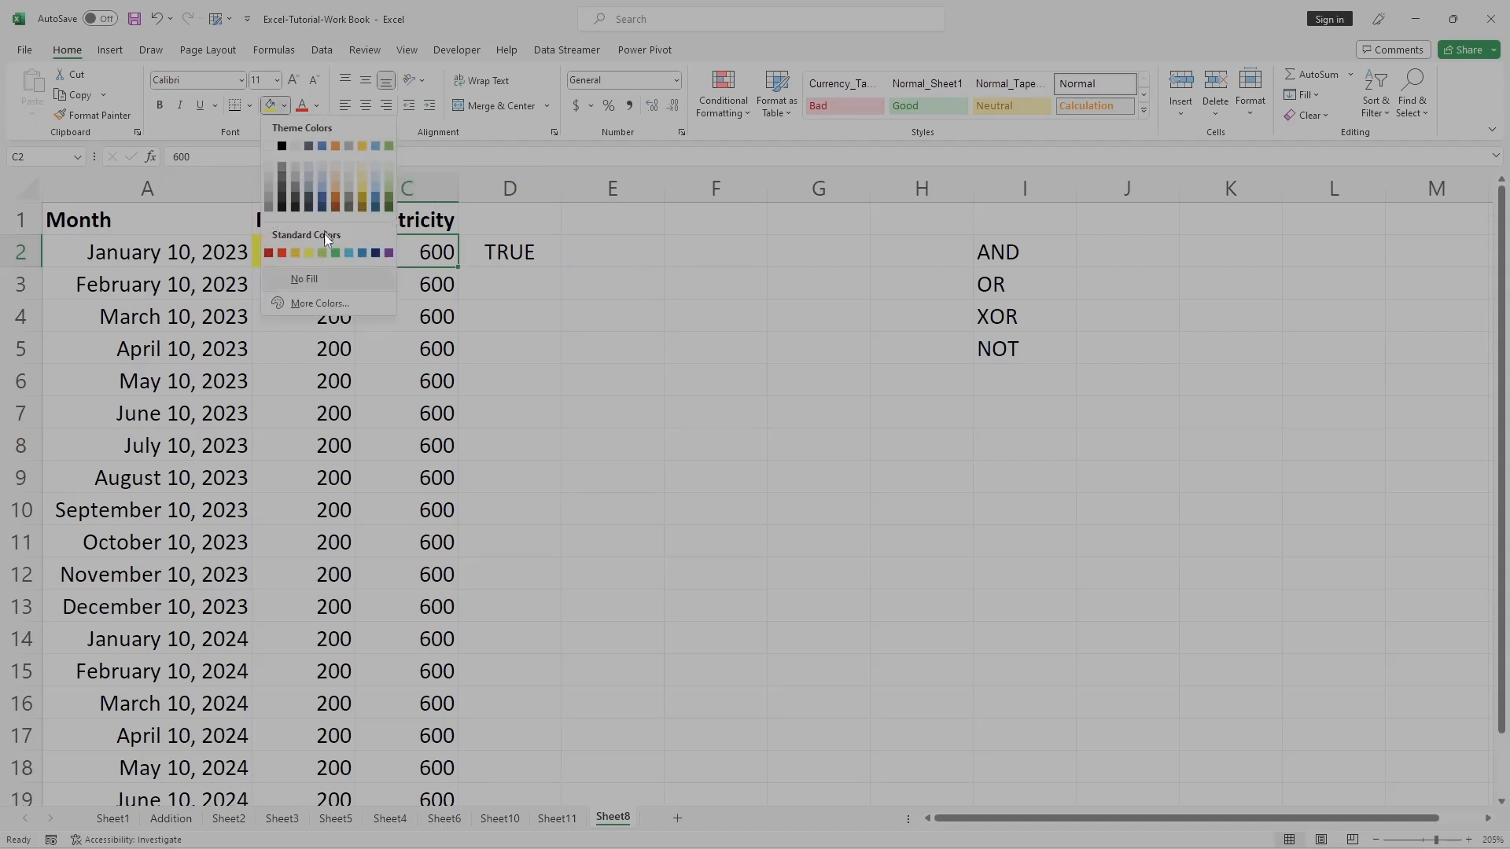
pyautogui.click(321, 252)
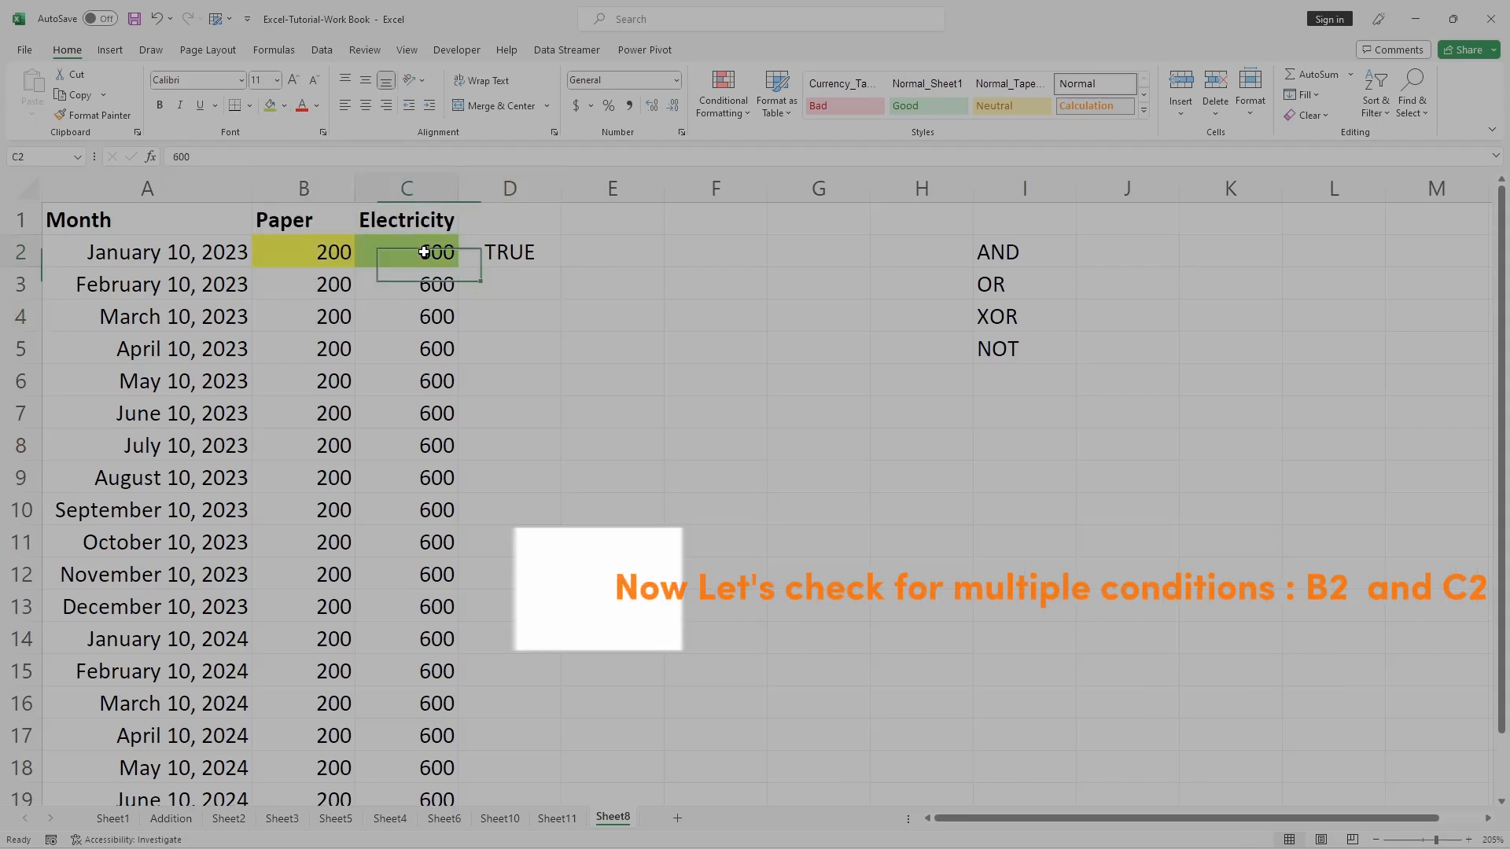
# - Add the second condition C2<400 to D2's formula, making it =AND(B2>100,C2<400)
pyautogui.doubleClick(508, 255)
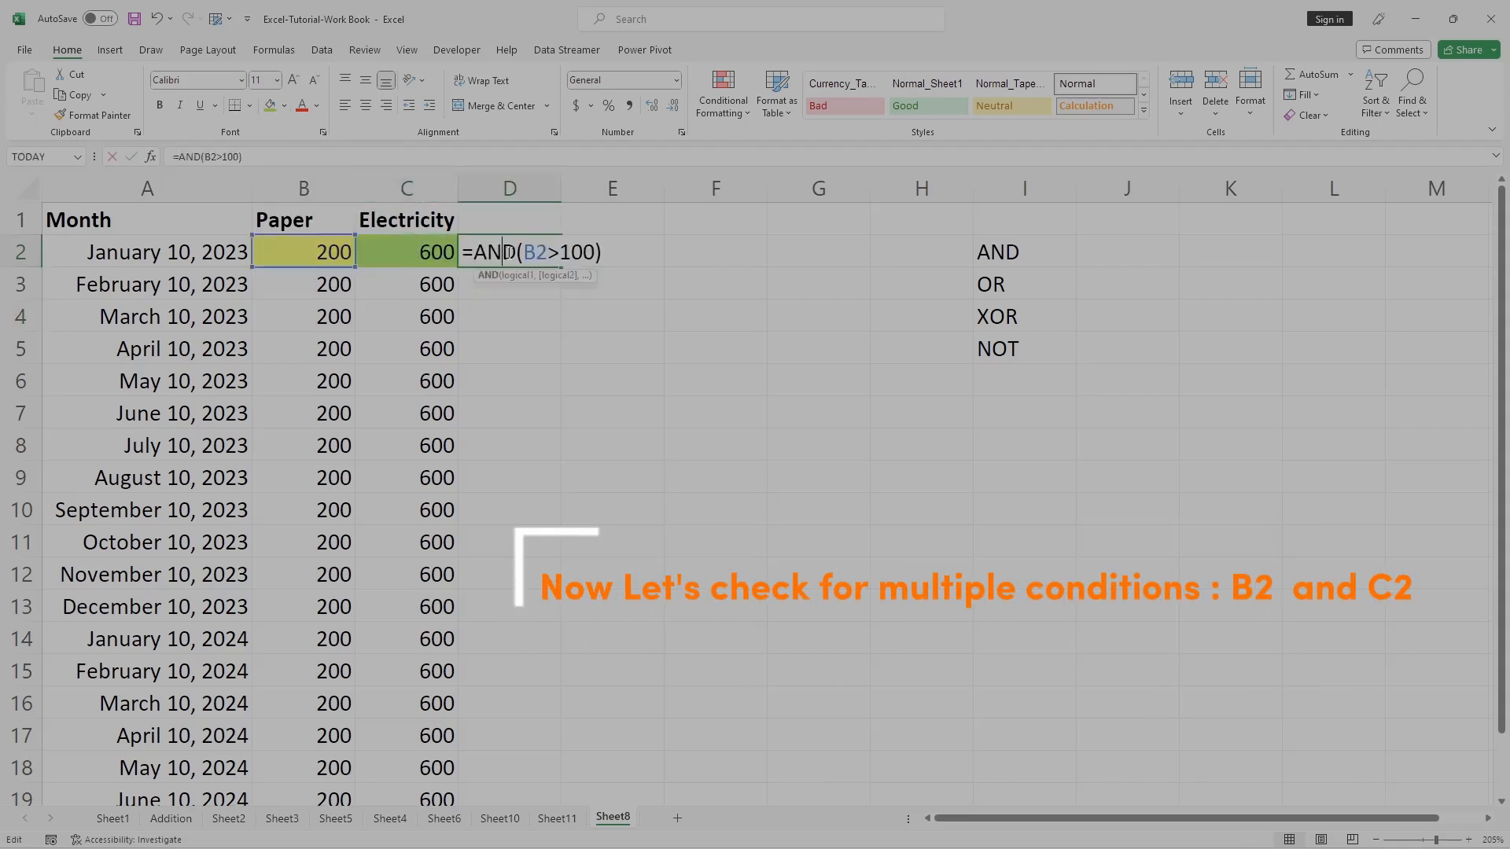
pyautogui.click(595, 253)
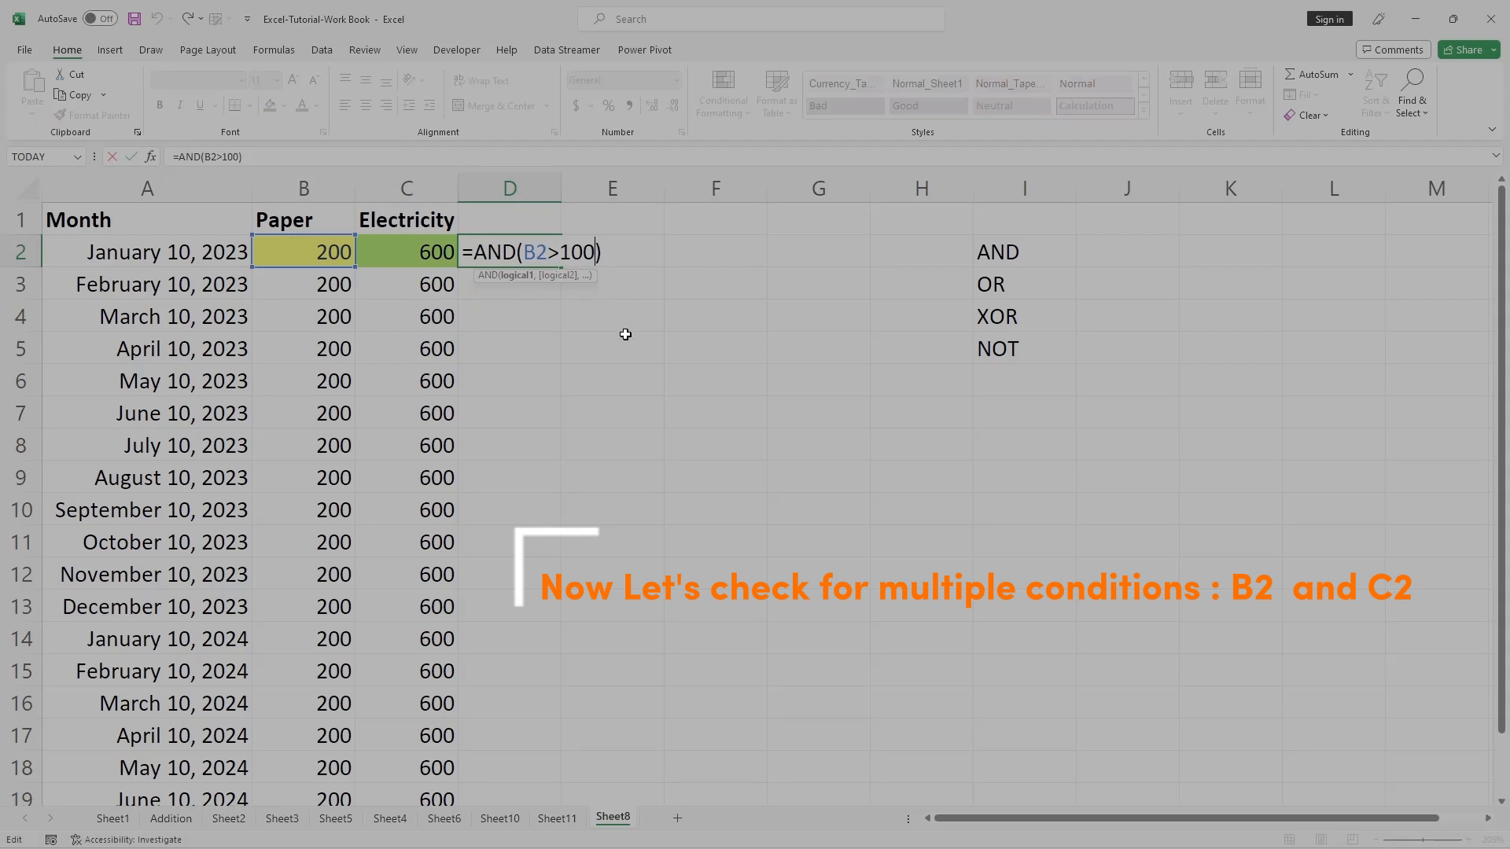
pyautogui.write(',C2')
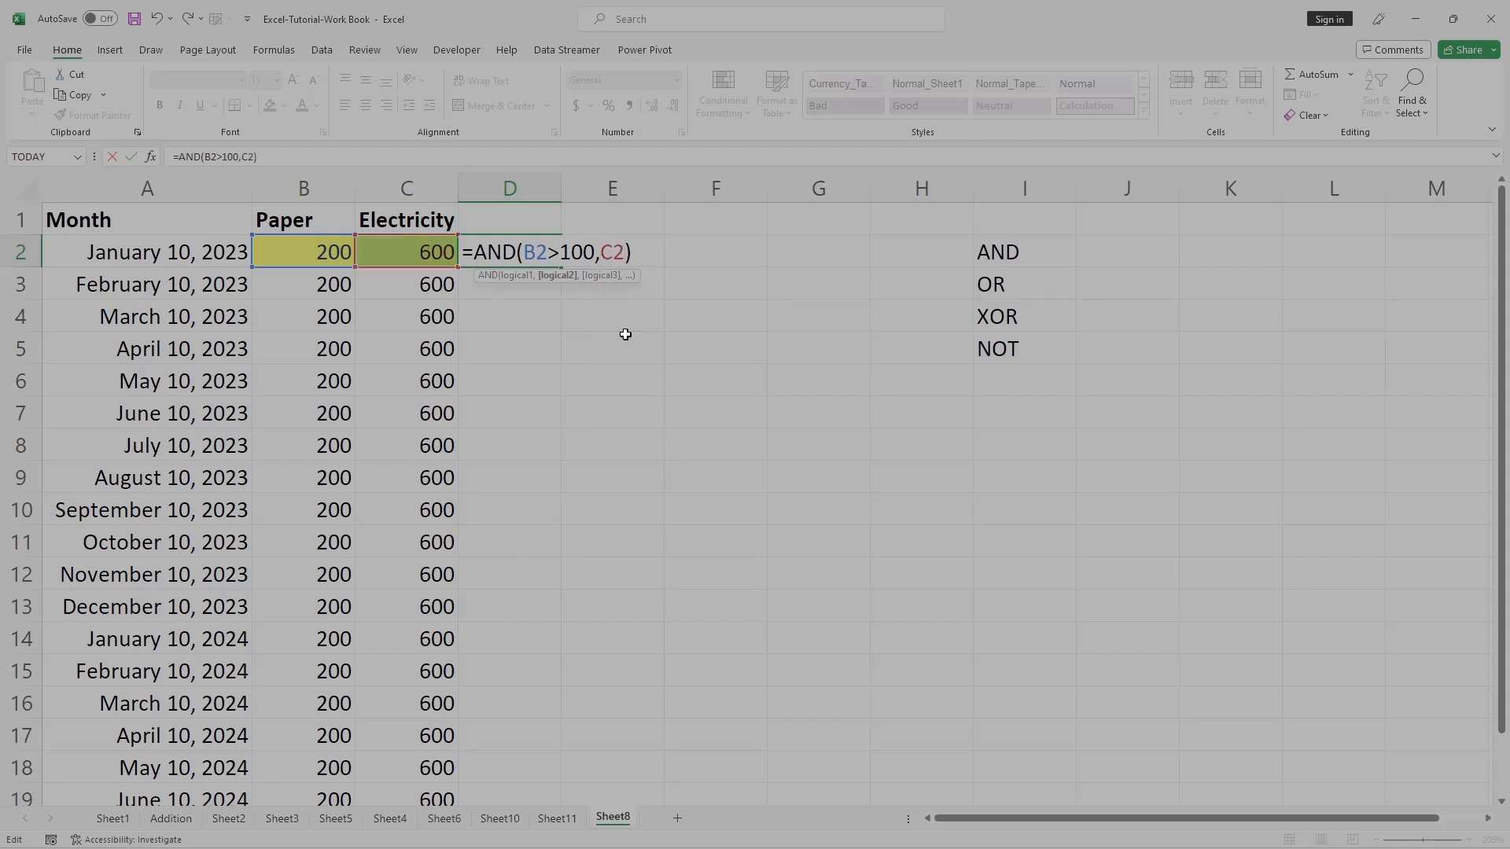
pyautogui.write('<400')
pyautogui.click(348, 158)
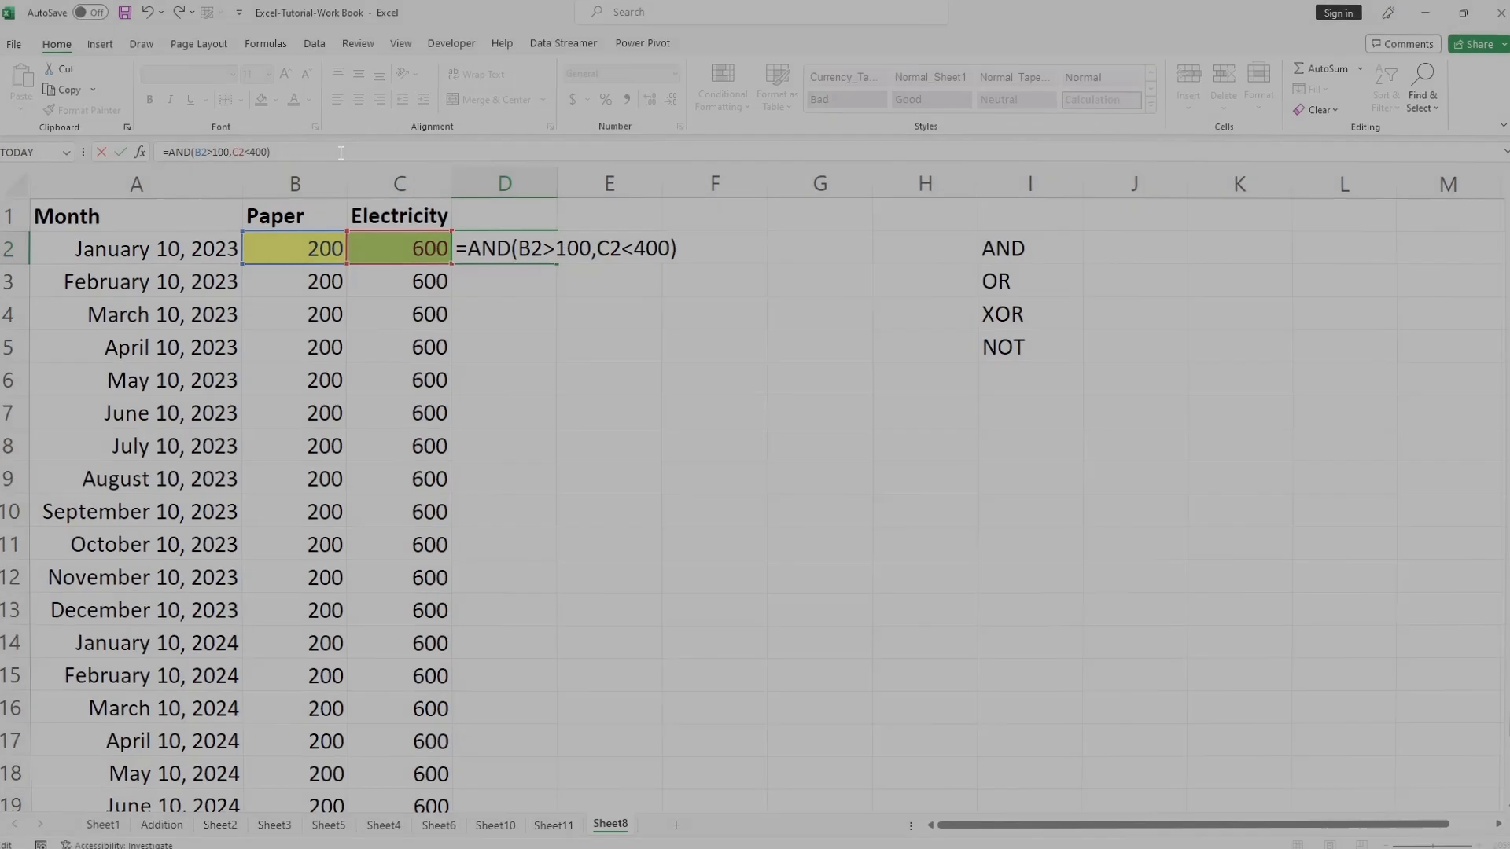
pyautogui.press('Return')
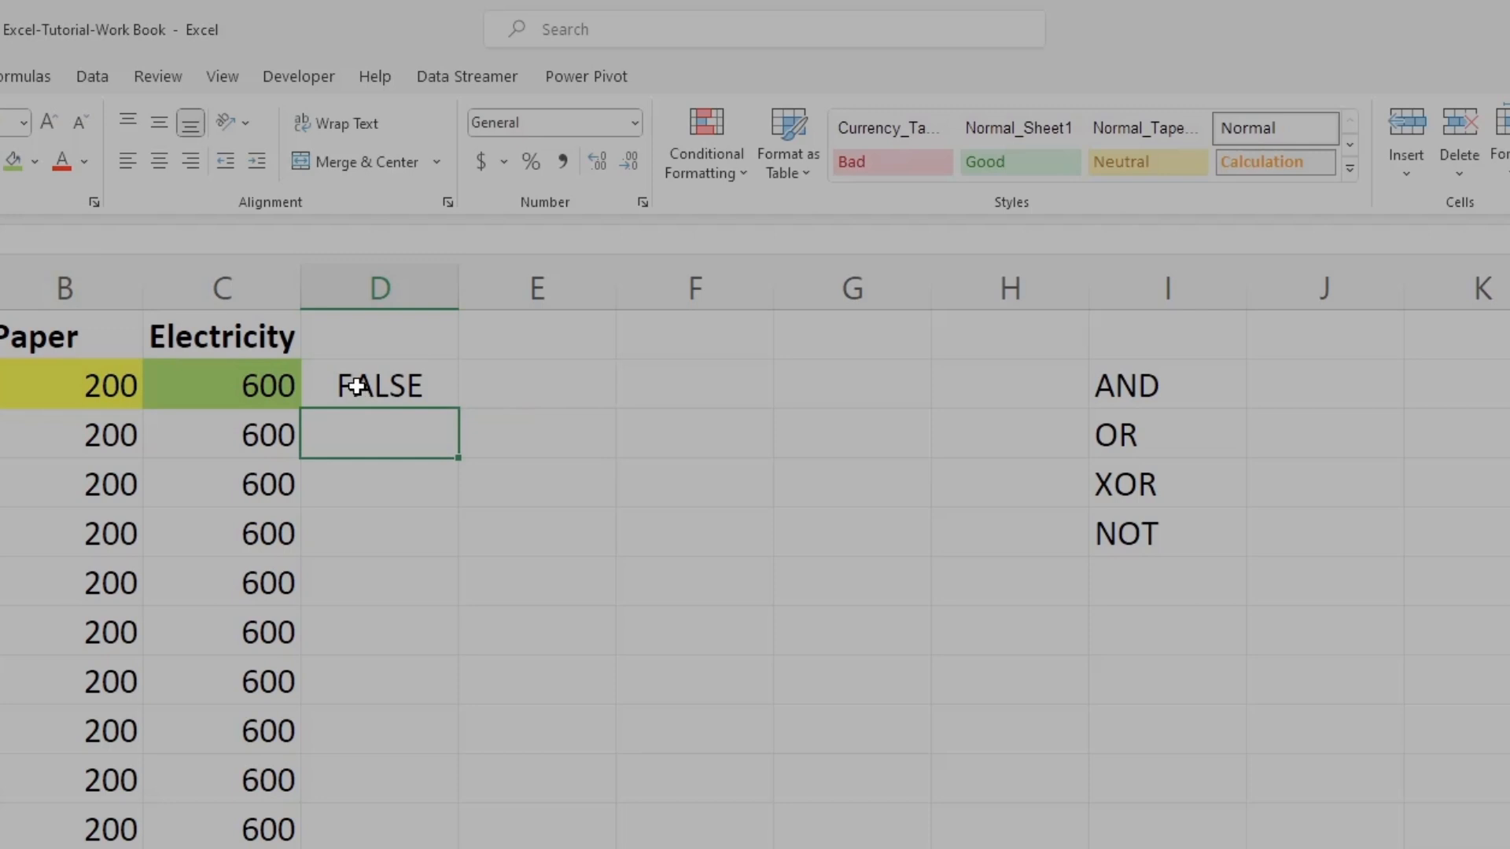
# - Examine the two-condition AND formula in D2 and the Paper and Electricity cells it refers to
pyautogui.doubleClick(356, 386)
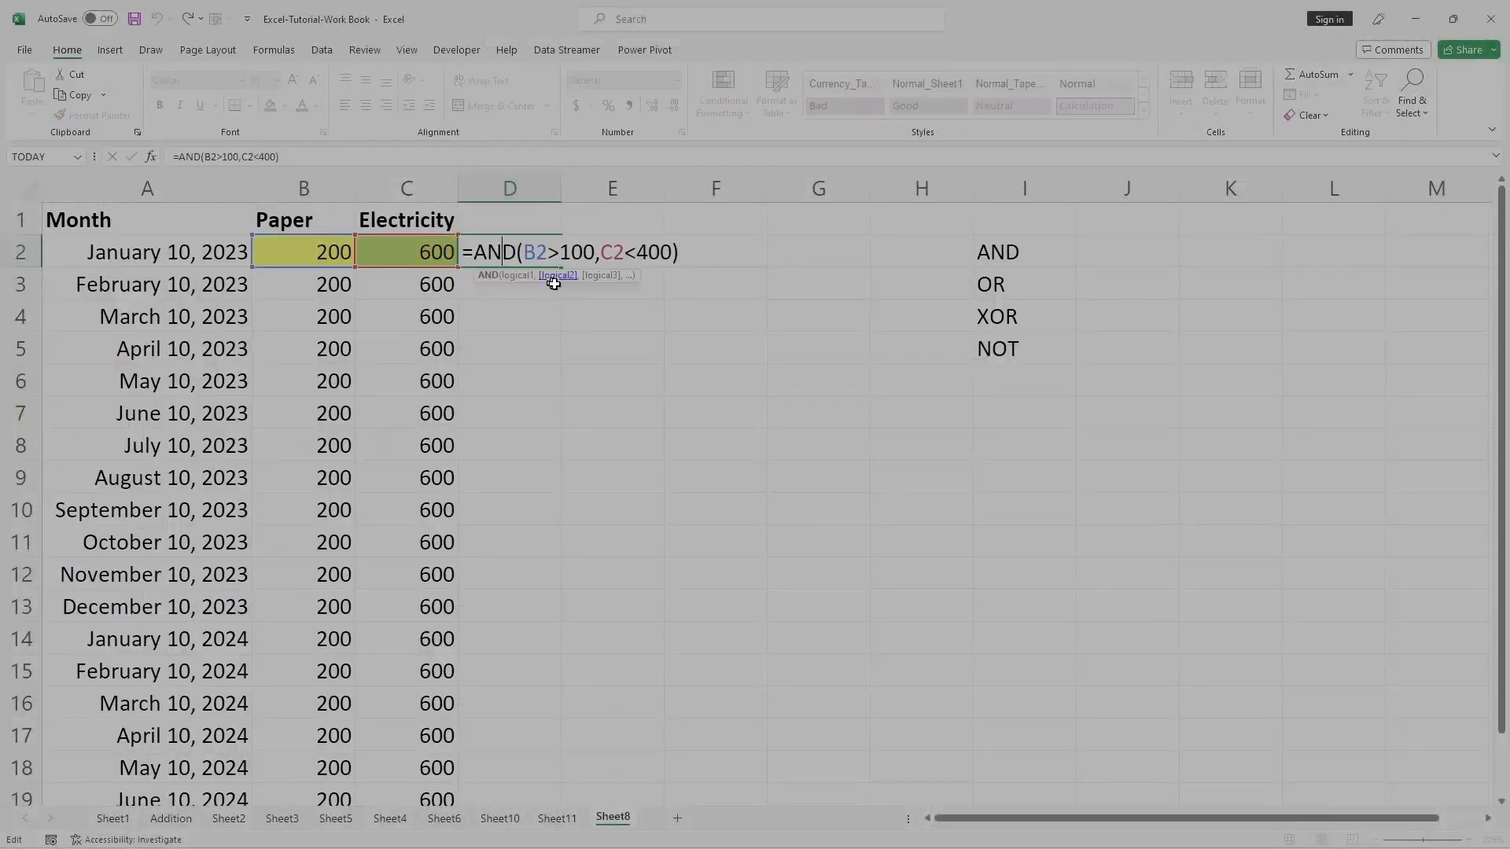
pyautogui.click(502, 252)
pyautogui.press('Return')
# - Change the Electricity condition in D2's formula to C2<700, making it =AND(B2>100,C2<700)
pyautogui.doubleClick(500, 252)
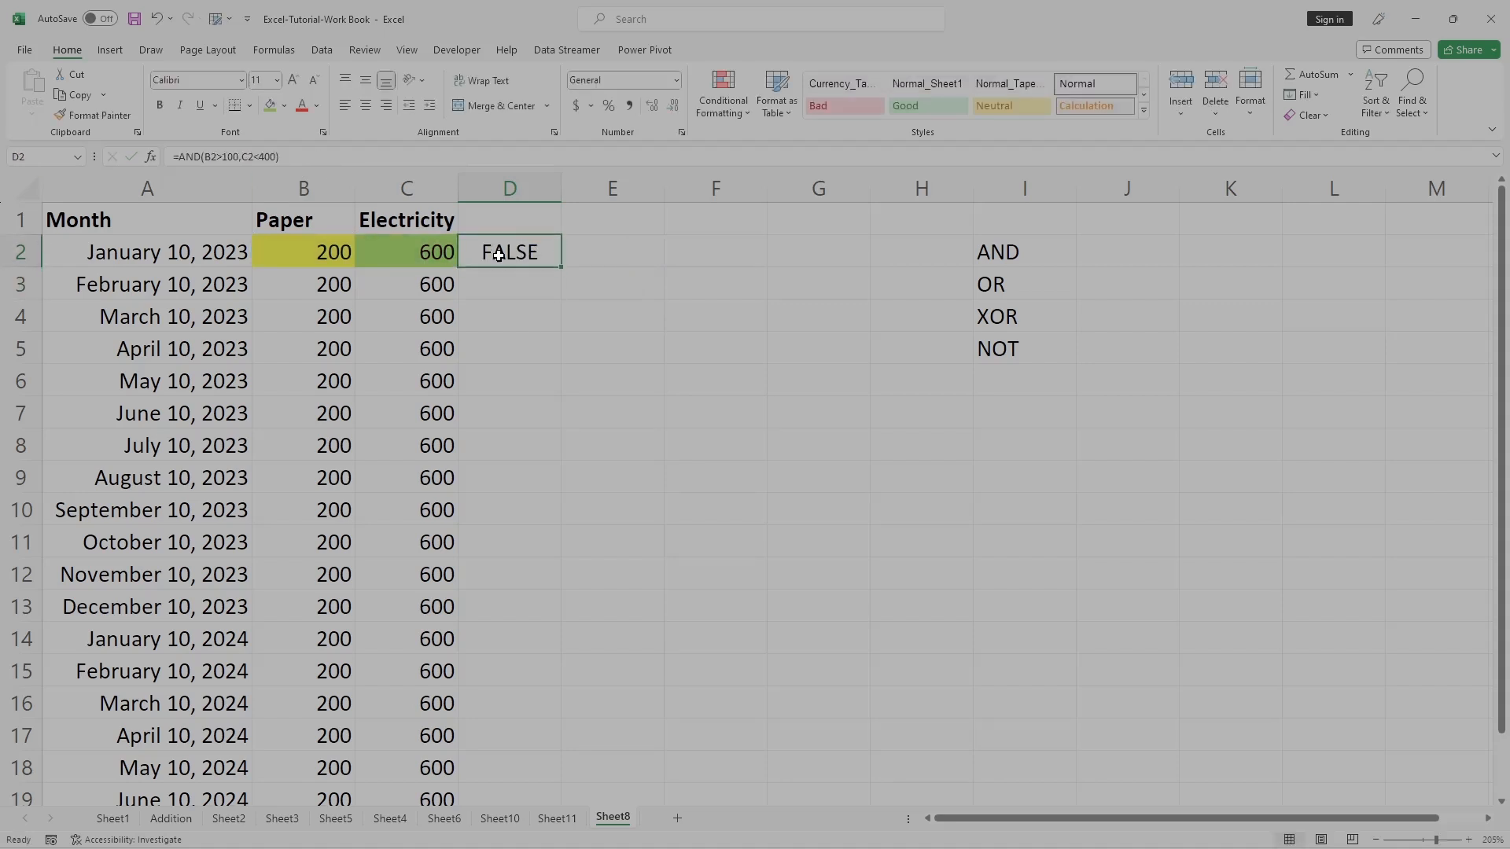
pyautogui.click(648, 252)
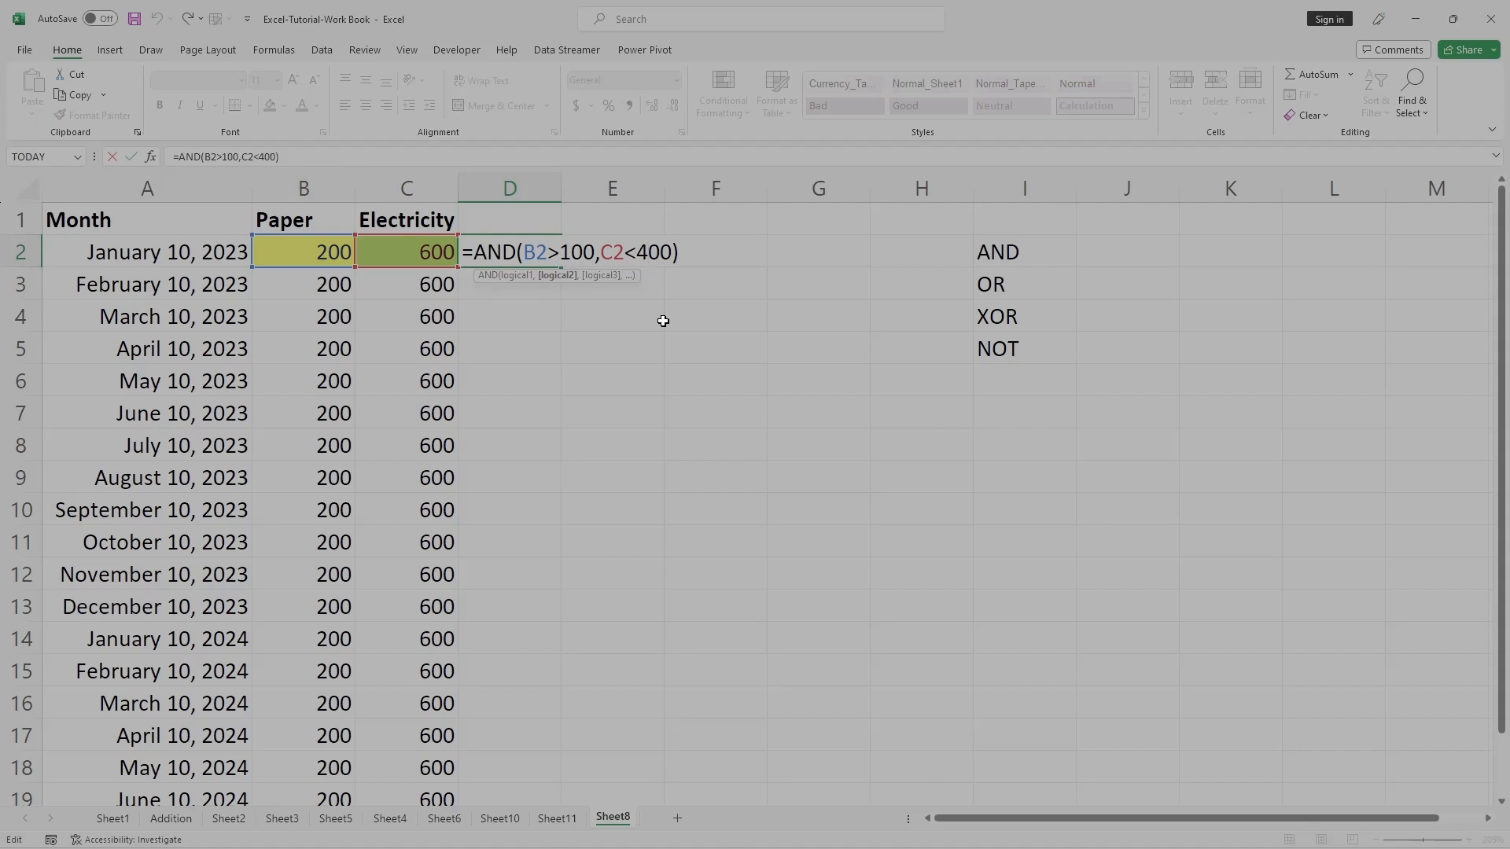
pyautogui.press('BackSpace')
pyautogui.write('7')
pyautogui.click(331, 162)
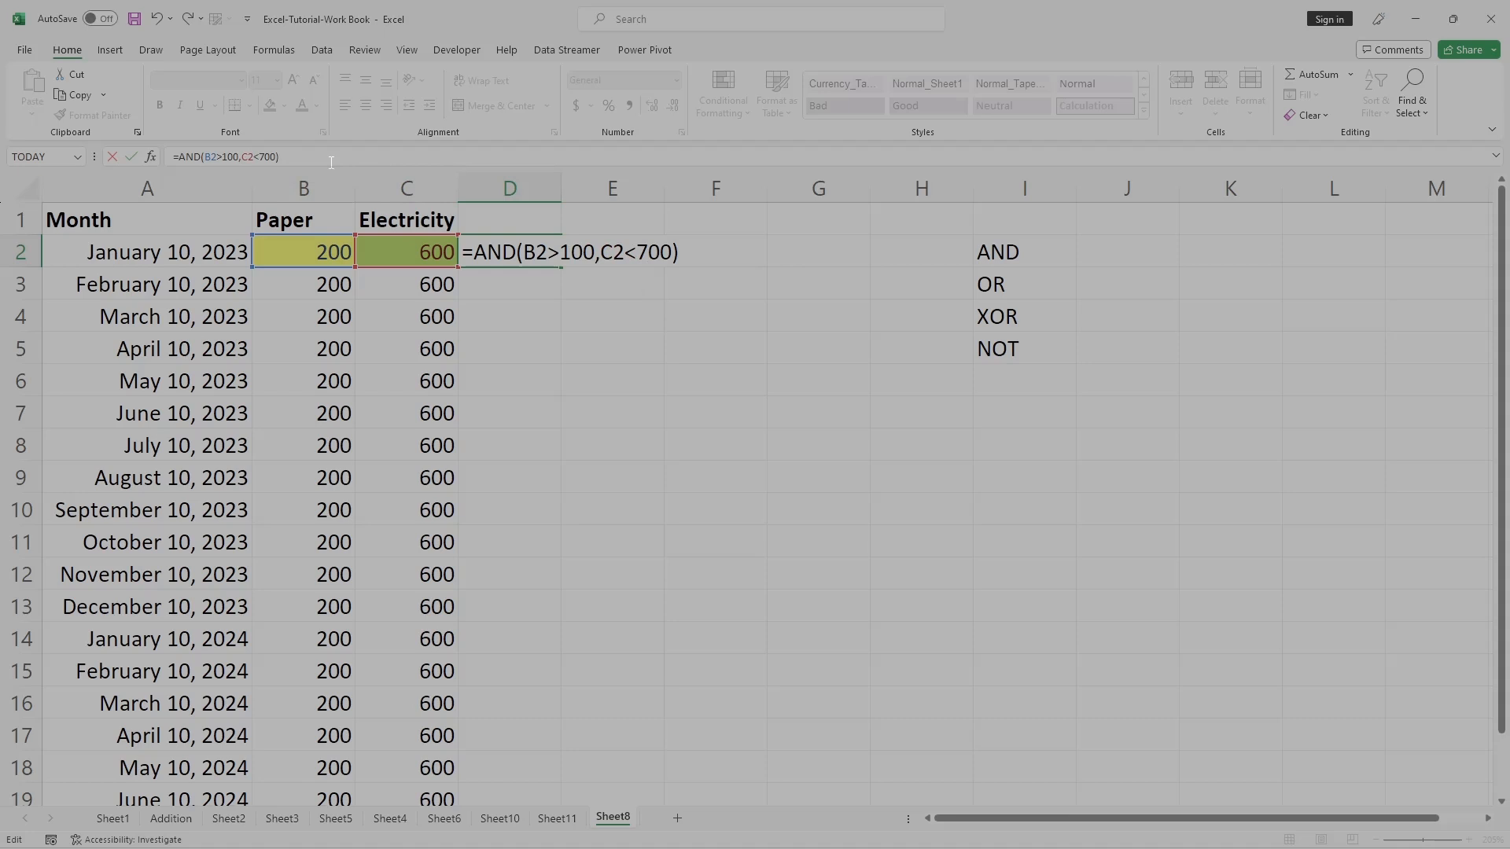
pyautogui.press('Return')
# - Copy D2's AND formula down column D through row 20, the July 10, 2024 row
pyautogui.click(565, 363)
pyautogui.click(513, 253)
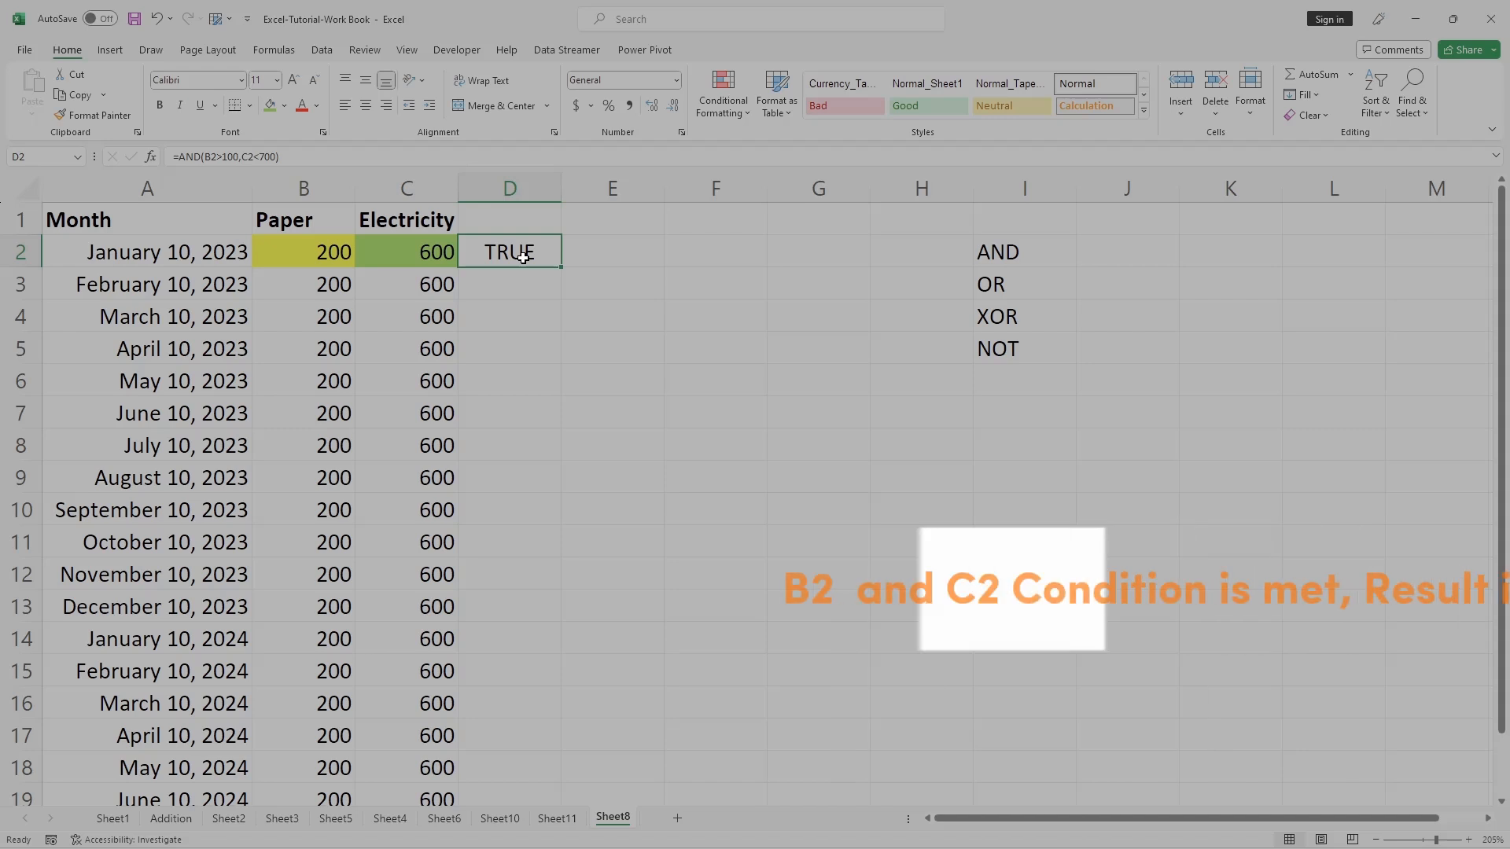
pyautogui.moveTo(563, 267); pyautogui.dragTo(563, 267)
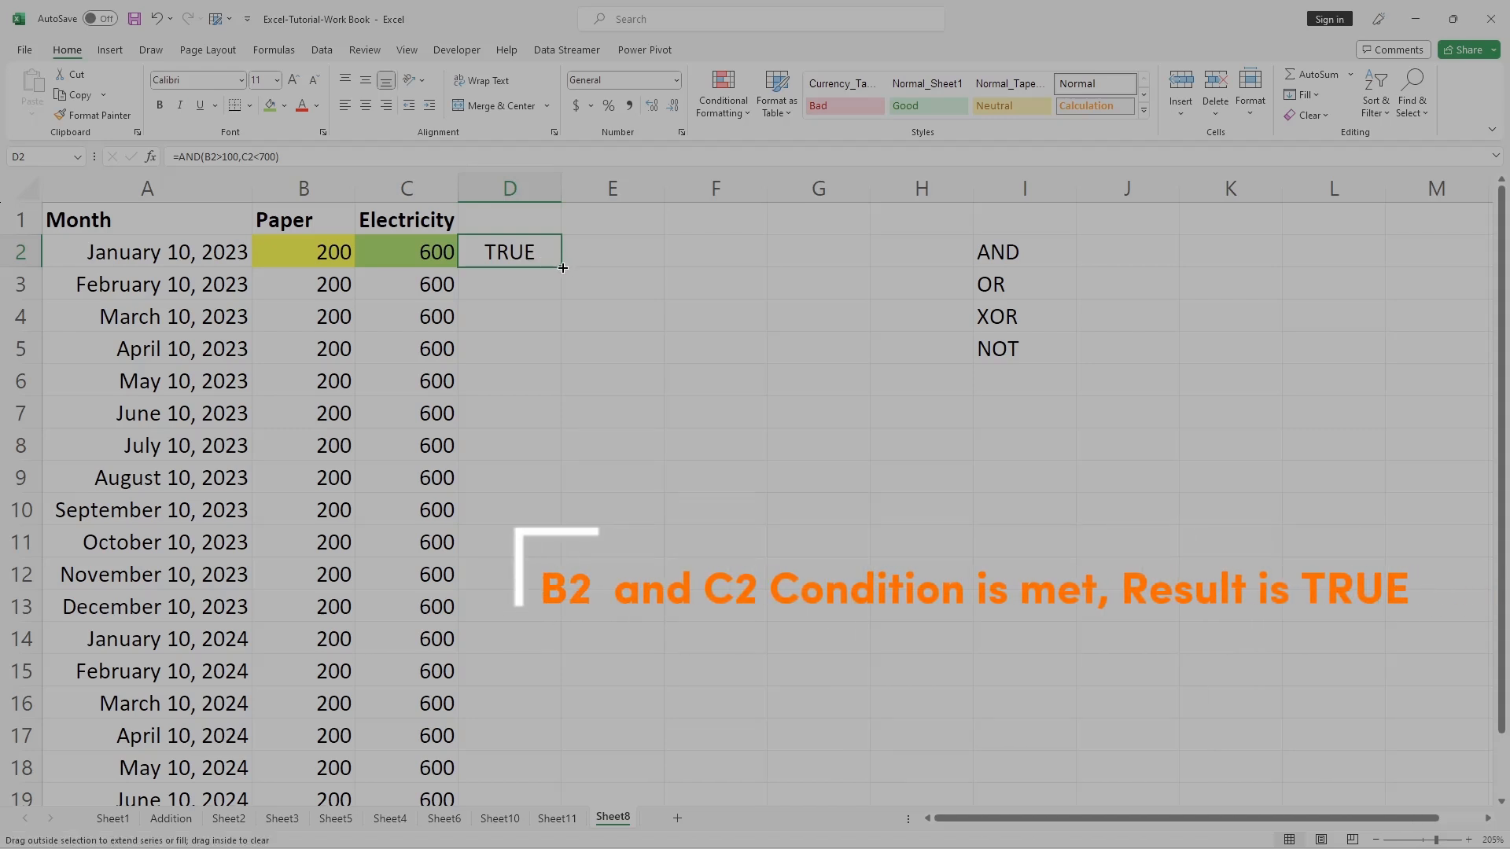
pyautogui.moveTo(561, 268)
pyautogui.mouseDown()
pyautogui.moveTo(572, 592)
pyautogui.moveTo(557, 779)
pyautogui.moveTo(559, 744)
pyautogui.mouseUp()
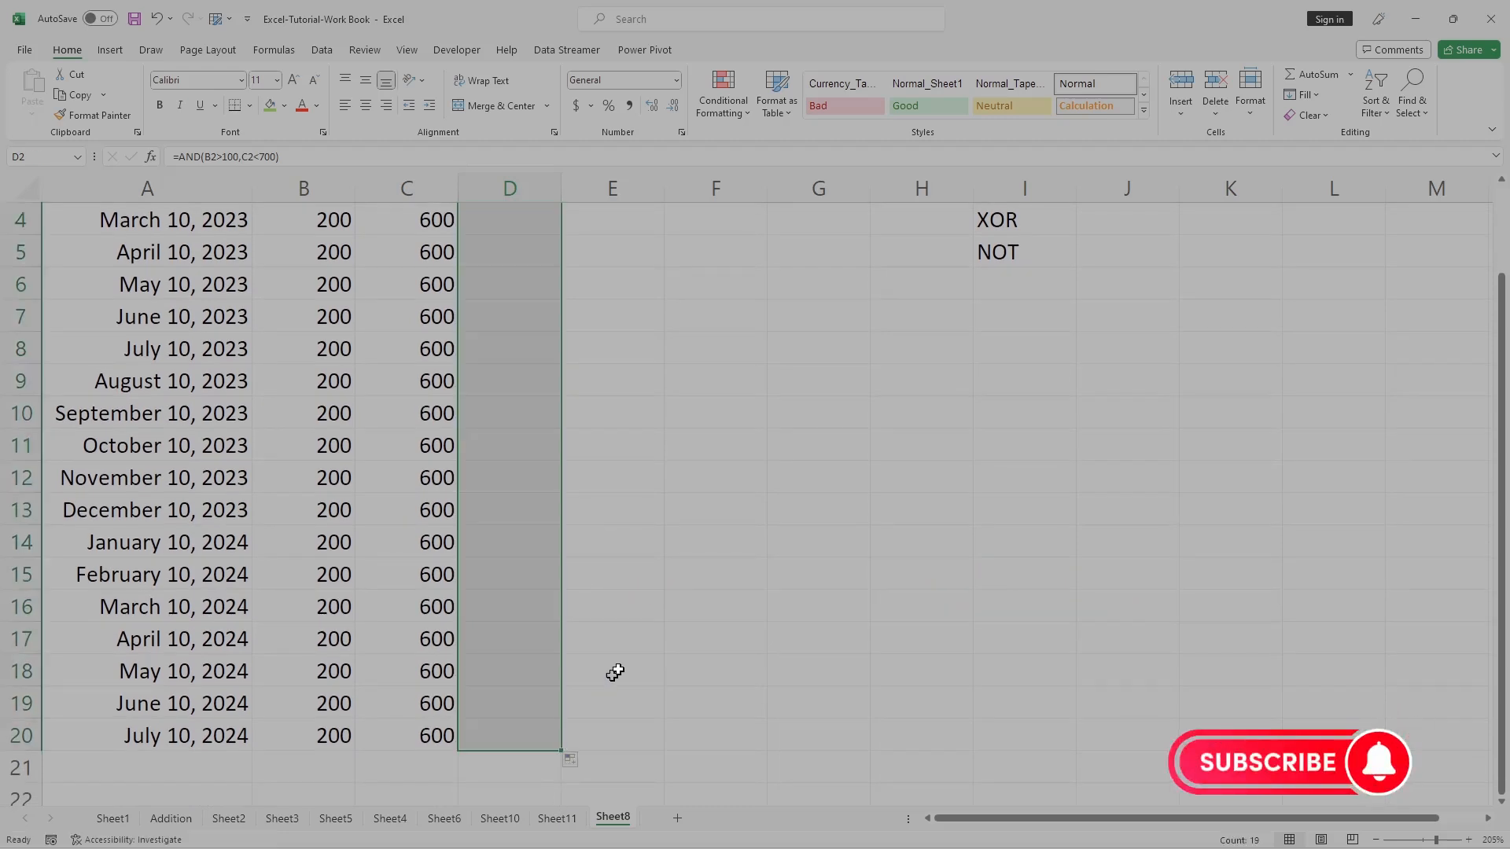
# - Review the AND results in column D for all months from January 2023 to July 2024
pyautogui.scroll(1, 651, 646)
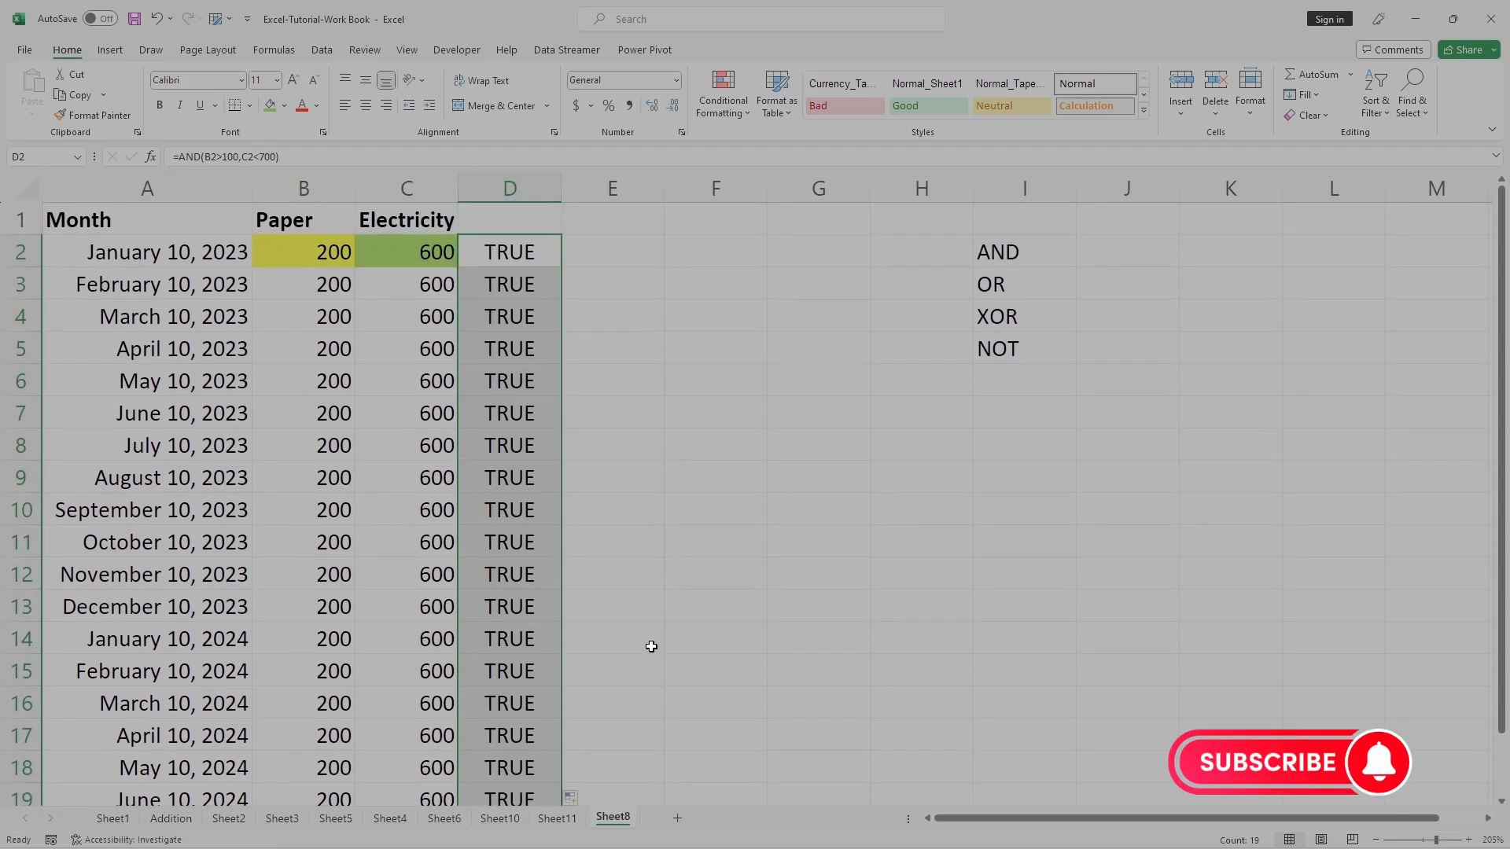
pyautogui.scroll(-3, 651, 646)
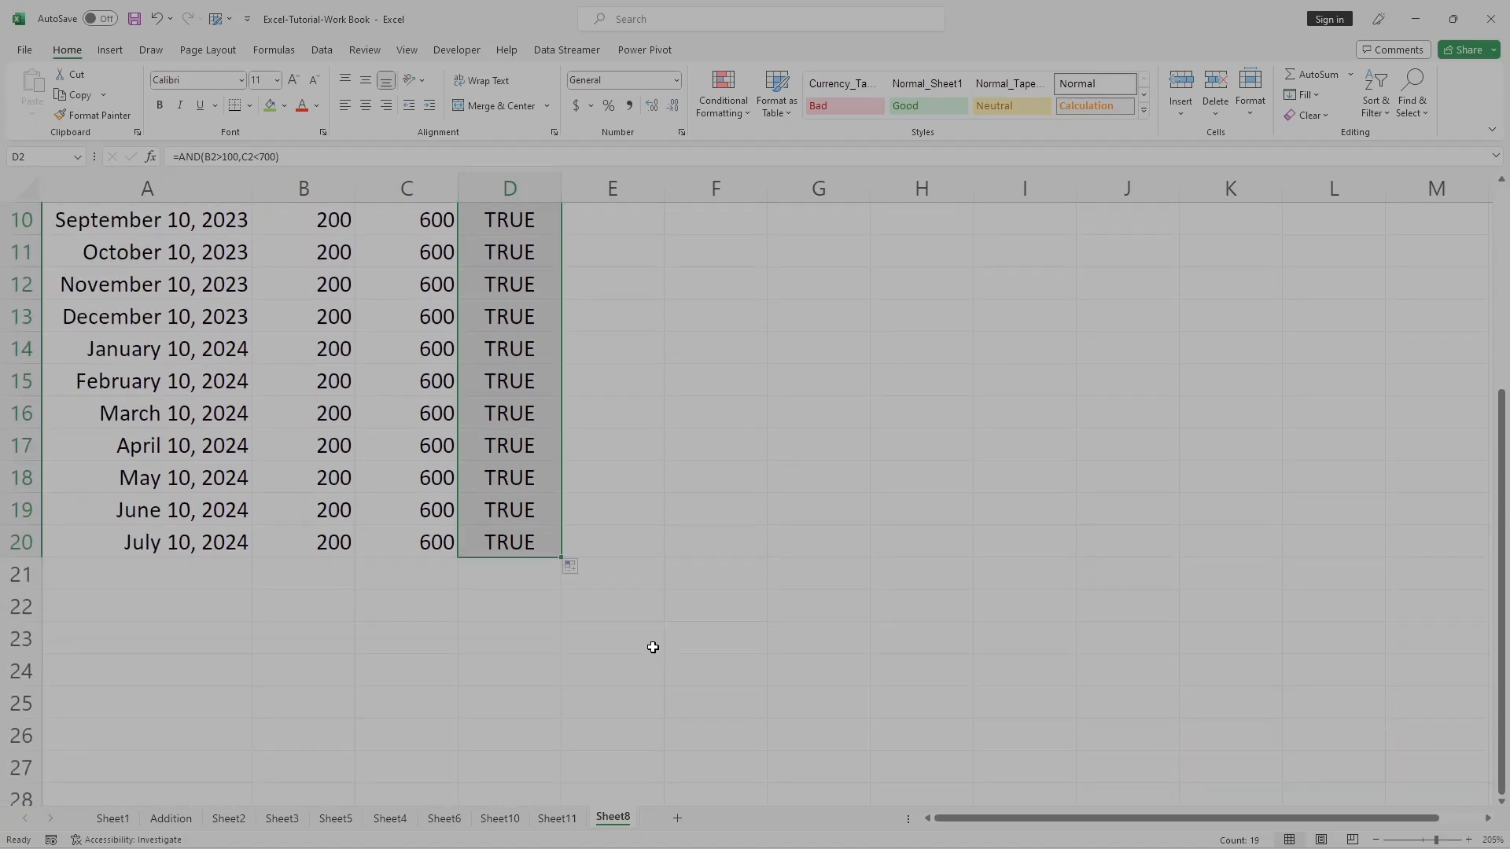
pyautogui.scroll(3, 652, 646)
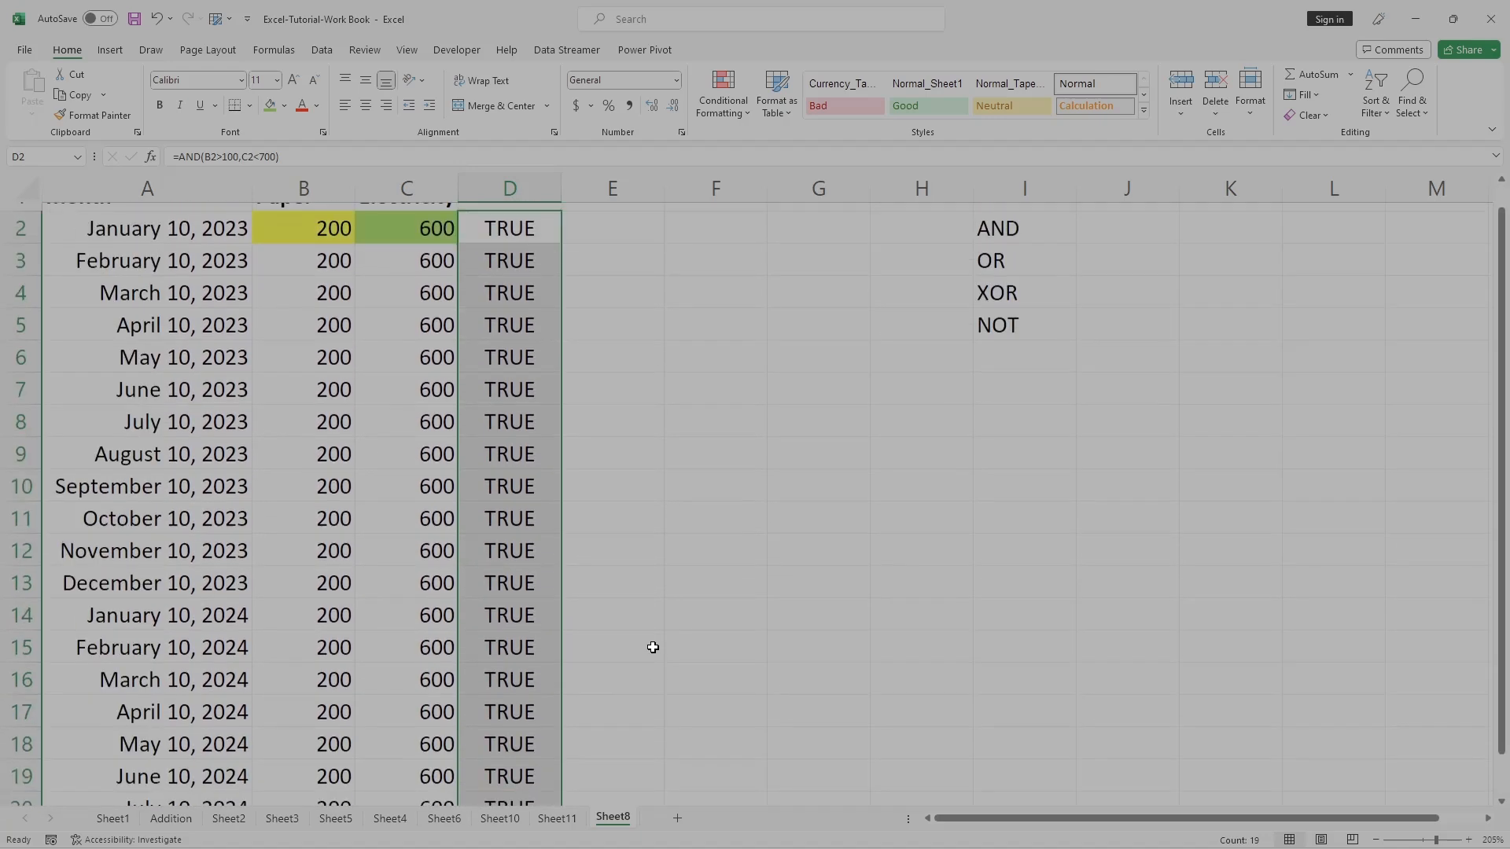
pyautogui.scroll(1, 652, 646)
pyautogui.scroll(-2, 590, 461)
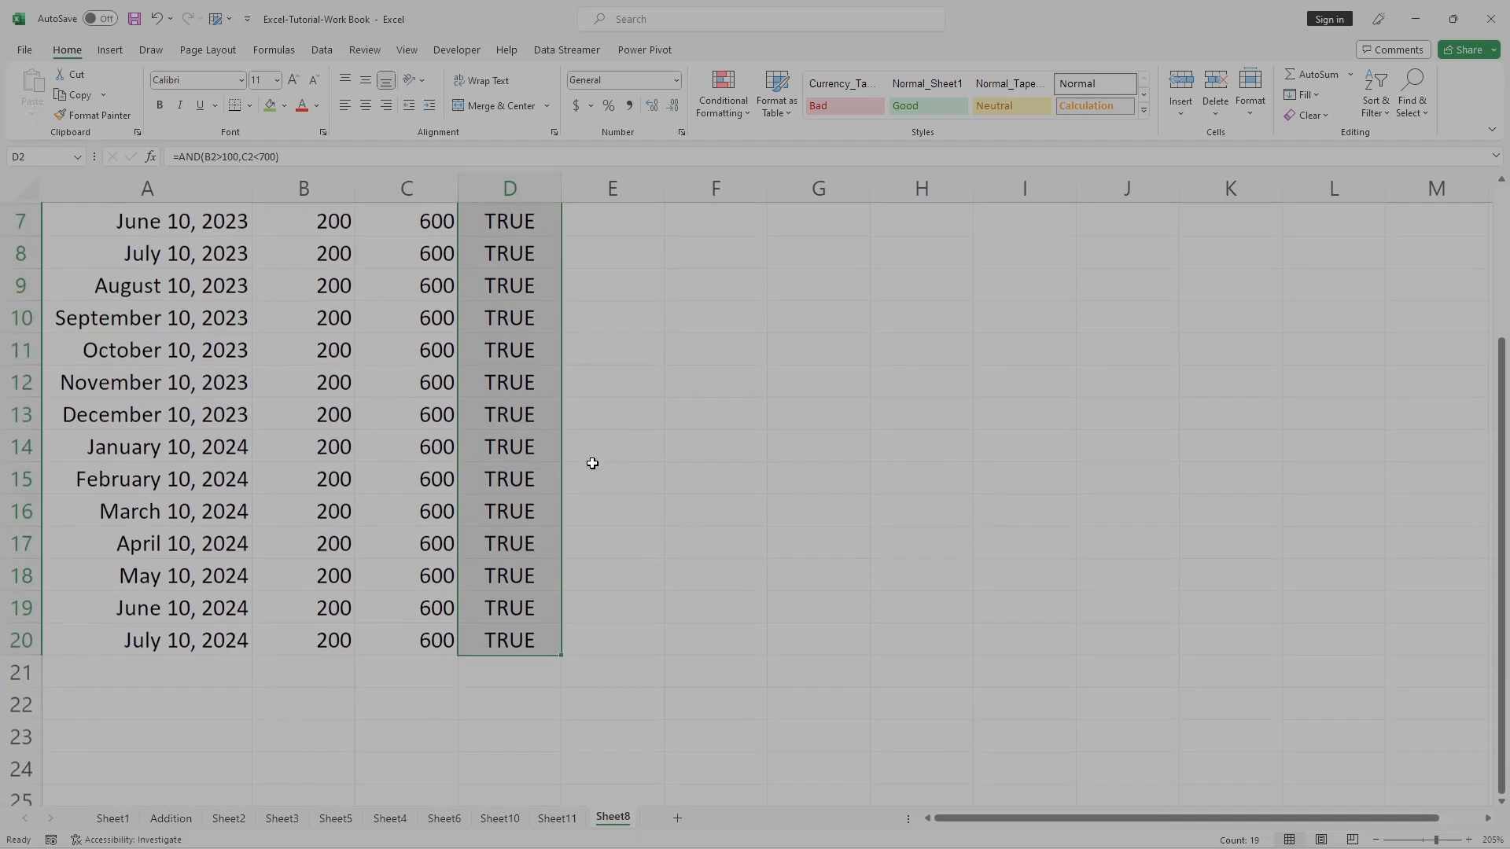
pyautogui.scroll(1, 592, 463)
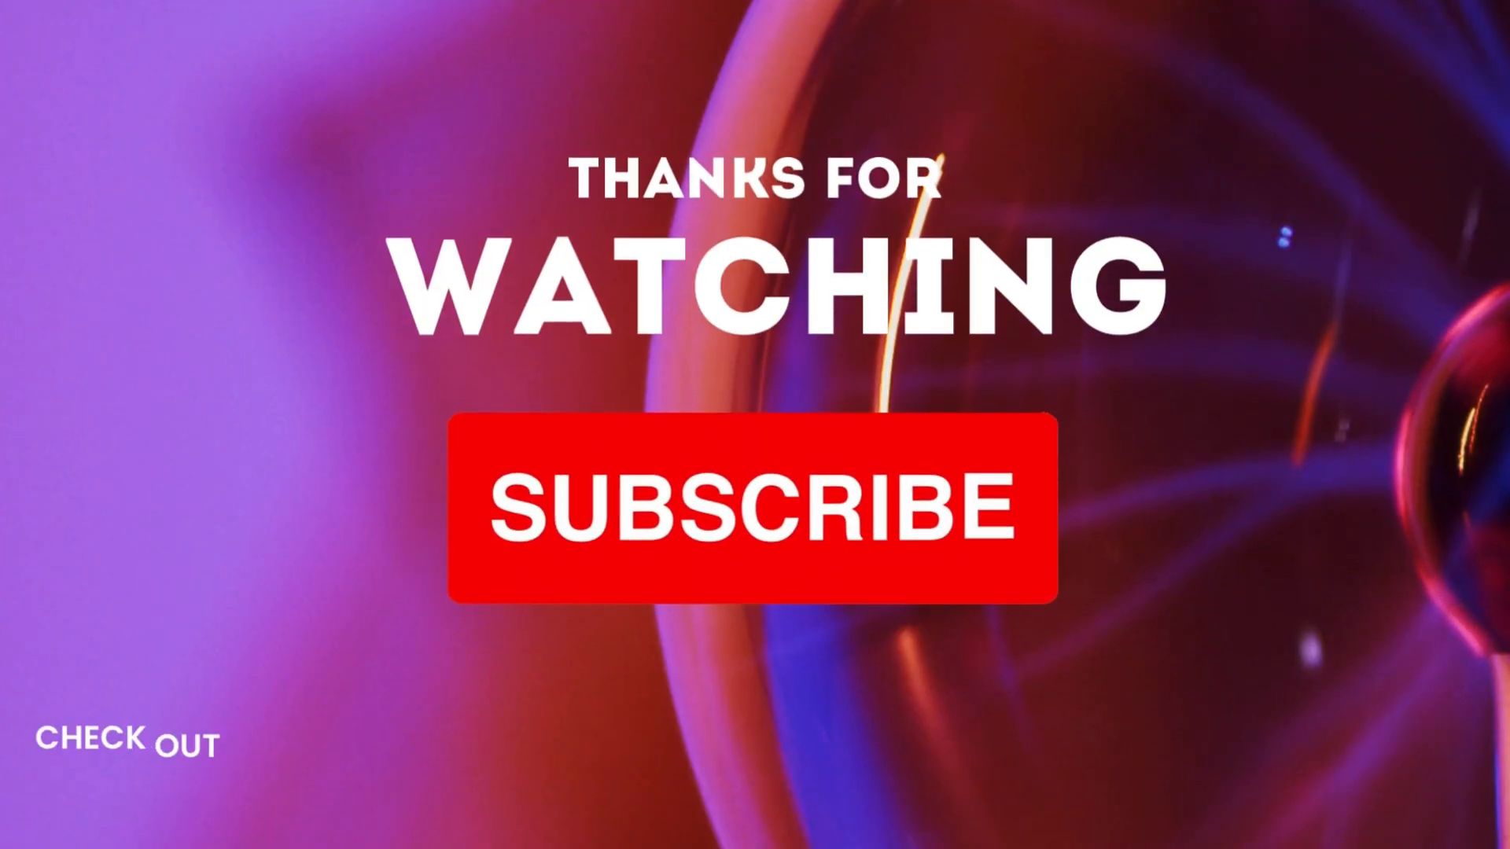